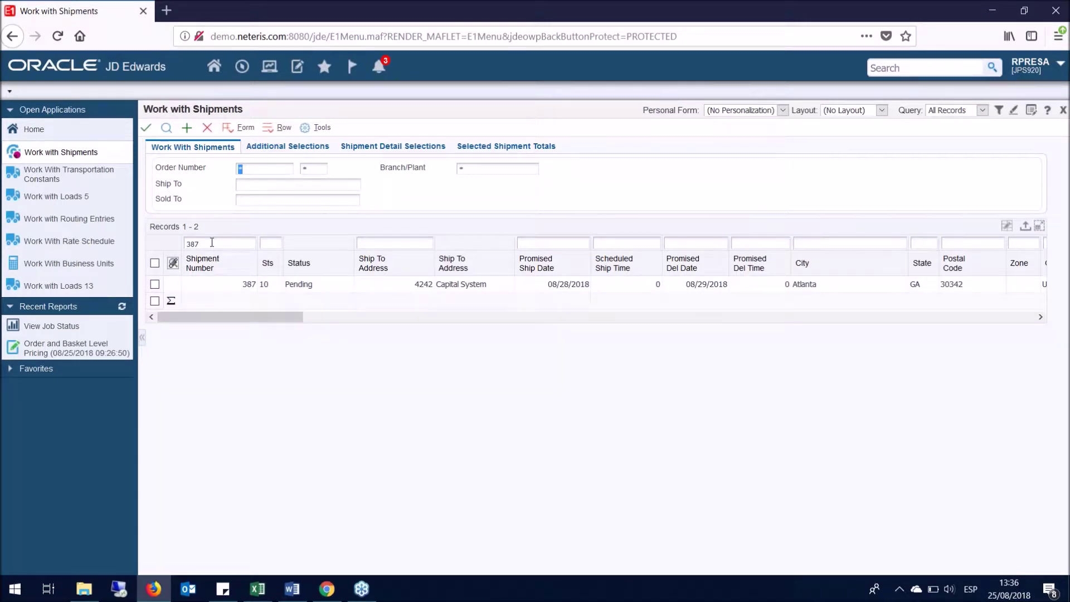
# Filter the shipments by number 386 and select that shipment for load building.
pyautogui.press('BackSpace')
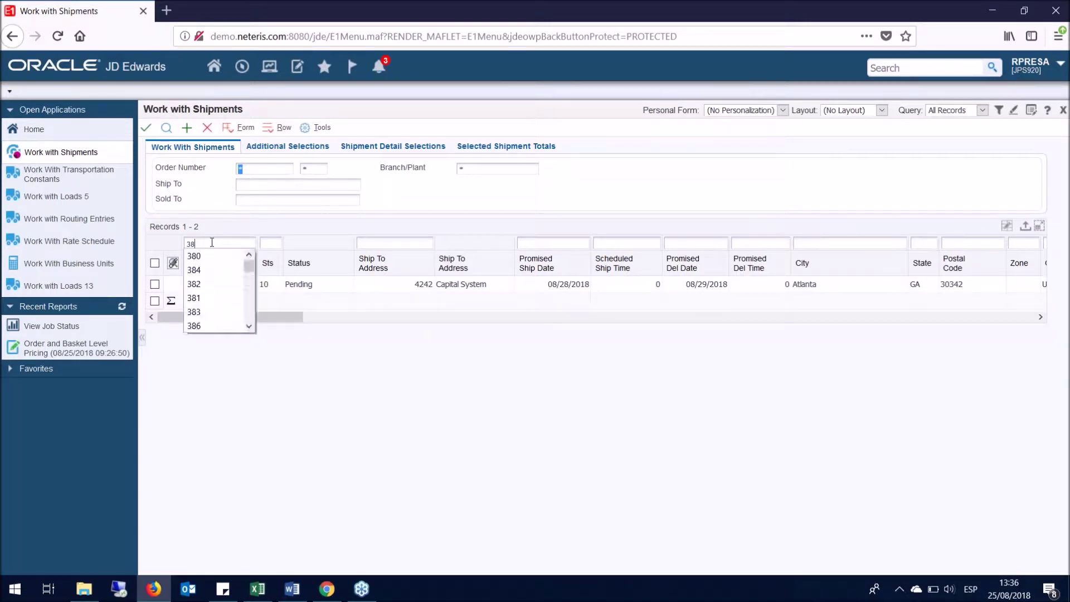
pyautogui.write('6')
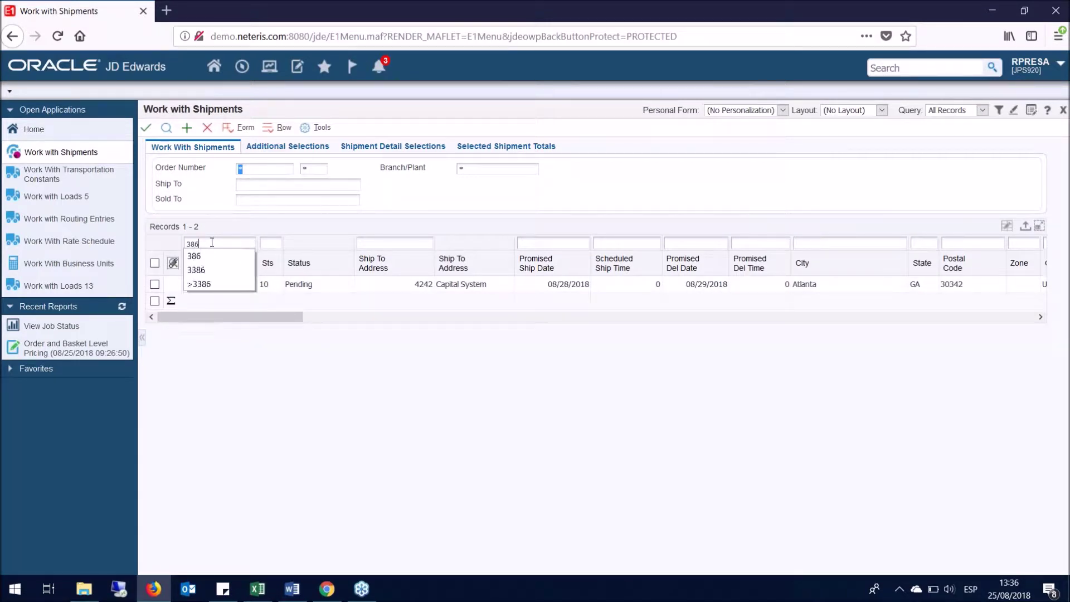
pyautogui.press('Return')
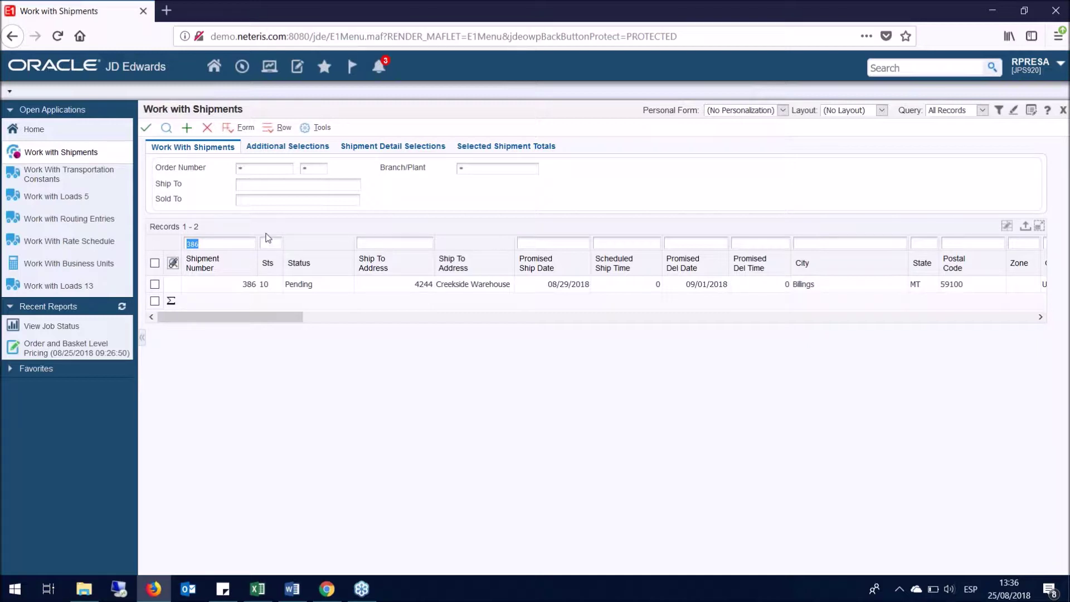
pyautogui.click(155, 285)
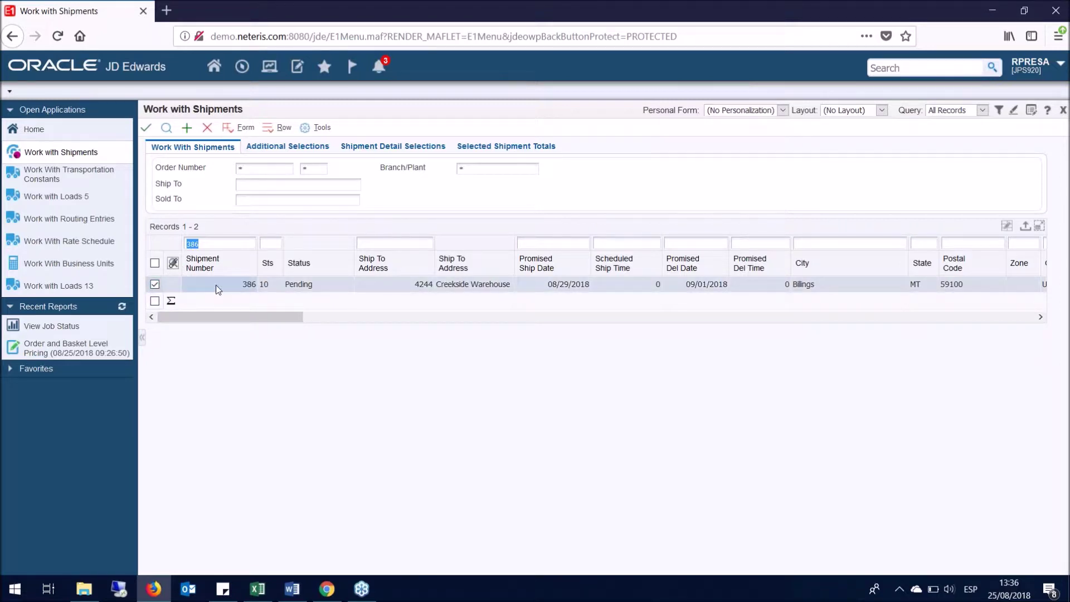
pyautogui.rightClick(216, 285)
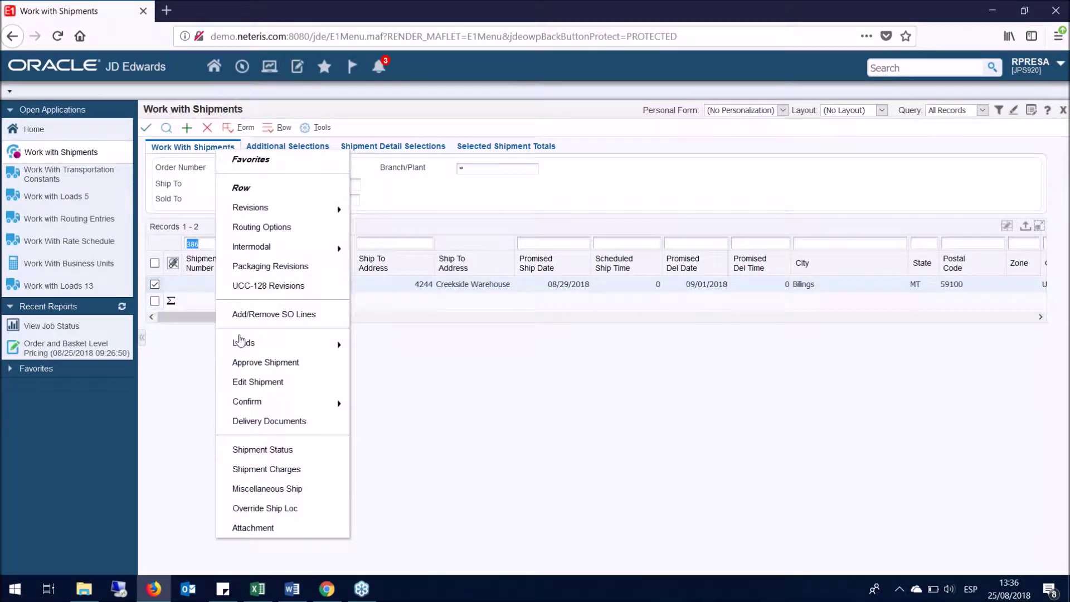
pyautogui.moveTo(239, 342)
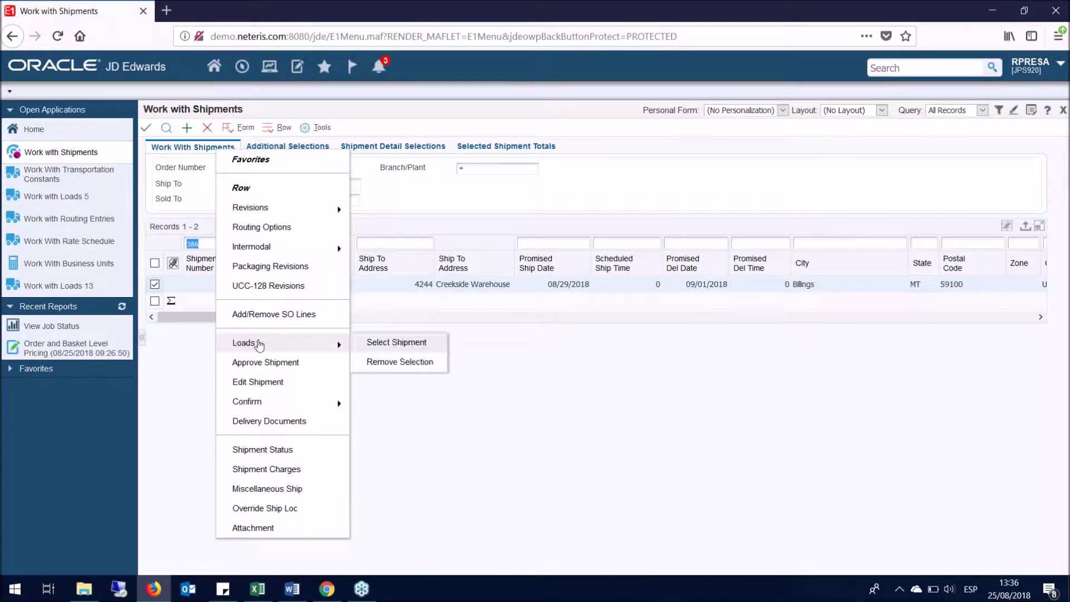
pyautogui.click(384, 344)
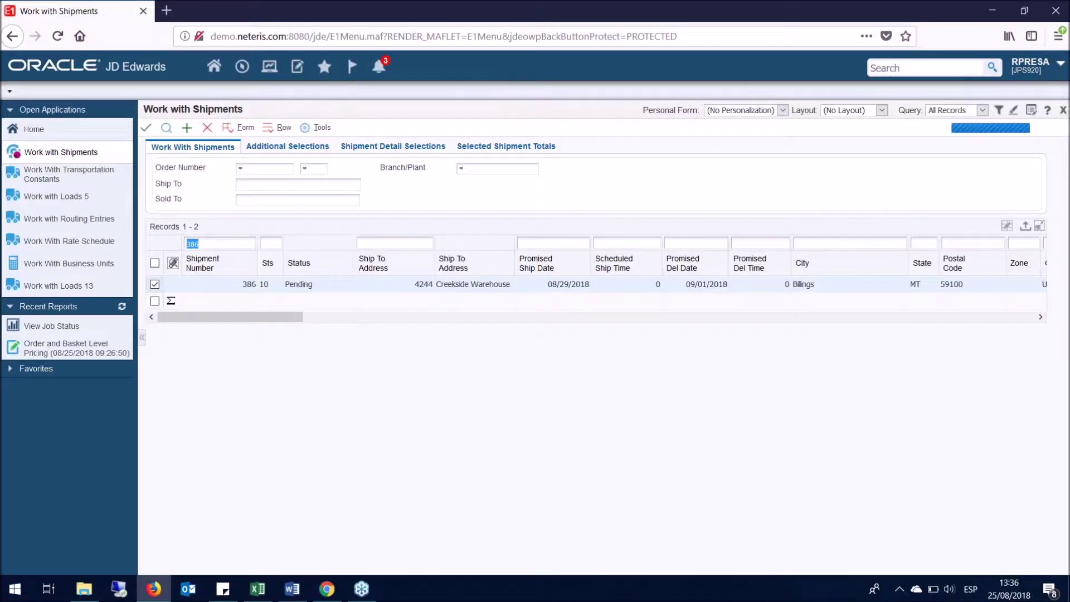
# Find shipment number 387 and select it for load building as well.
pyautogui.click(226, 242)
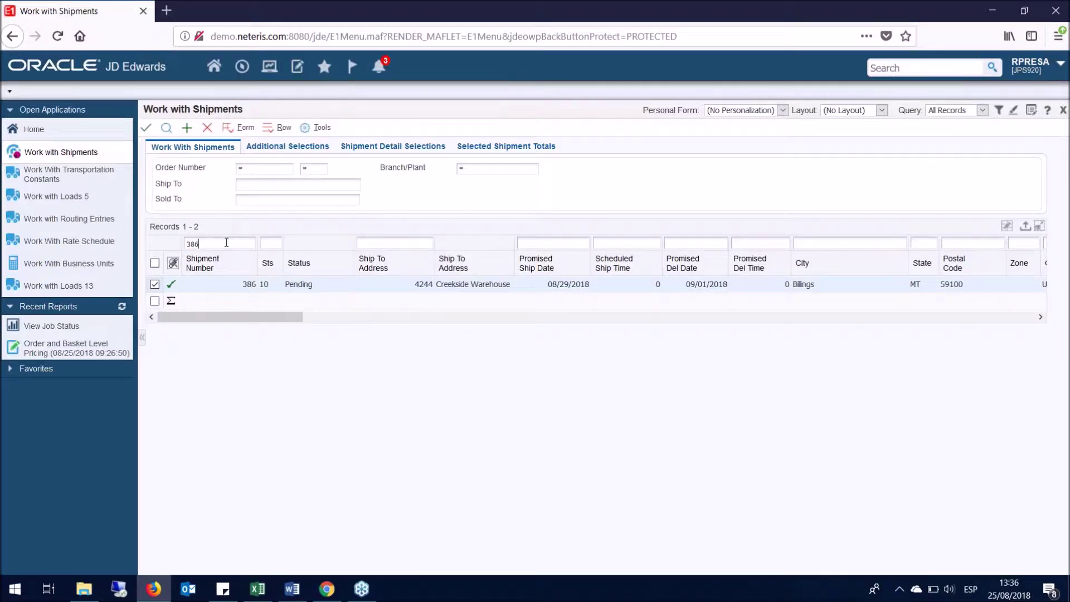
pyautogui.press('BackSpace')
pyautogui.write('7')
pyautogui.press('Return')
pyautogui.rightClick(239, 284)
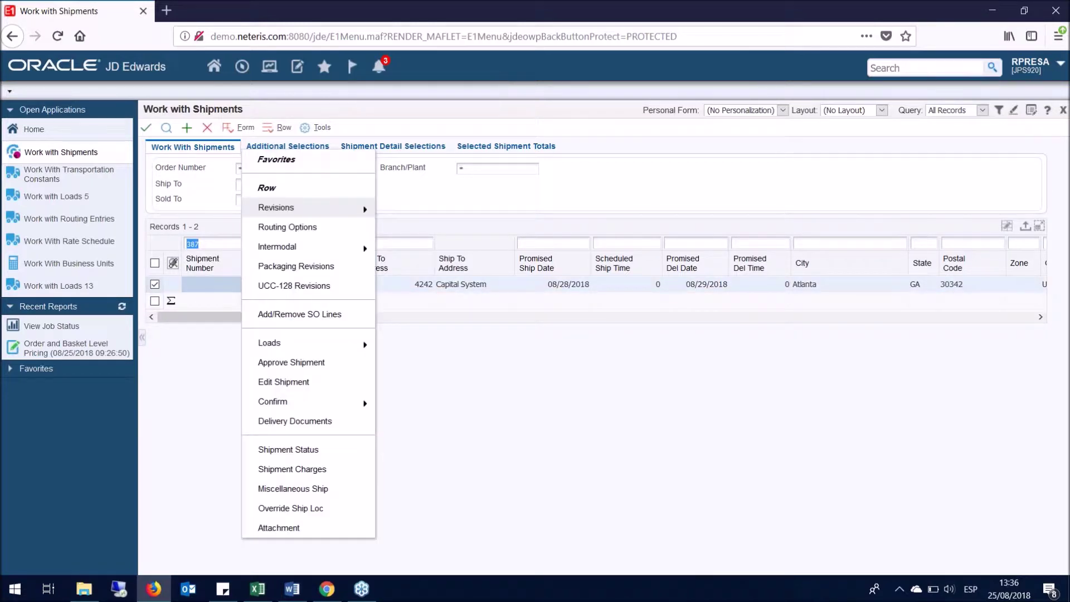
pyautogui.moveTo(305, 345)
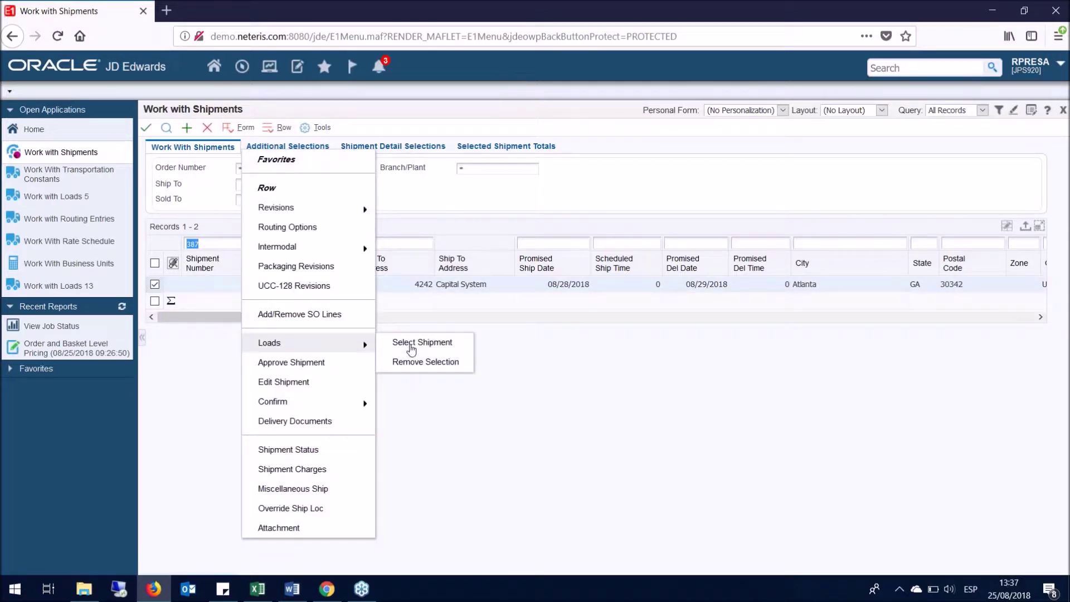
pyautogui.click(412, 343)
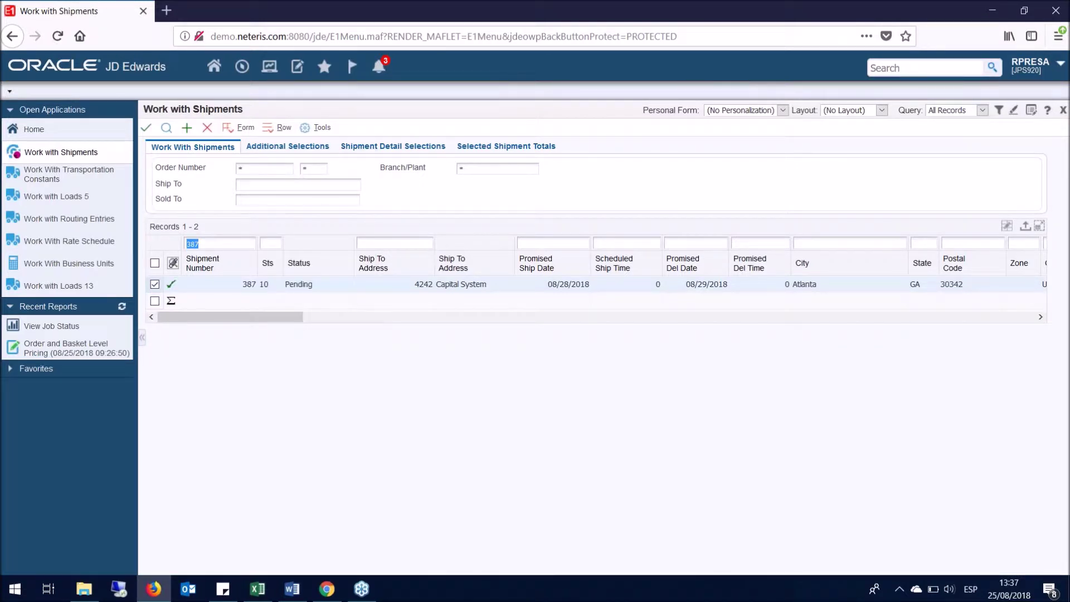
# Start Load Build from the selected shipments and create a new load with planning depot 30 and vehicle type S1000.
pyautogui.click(237, 128)
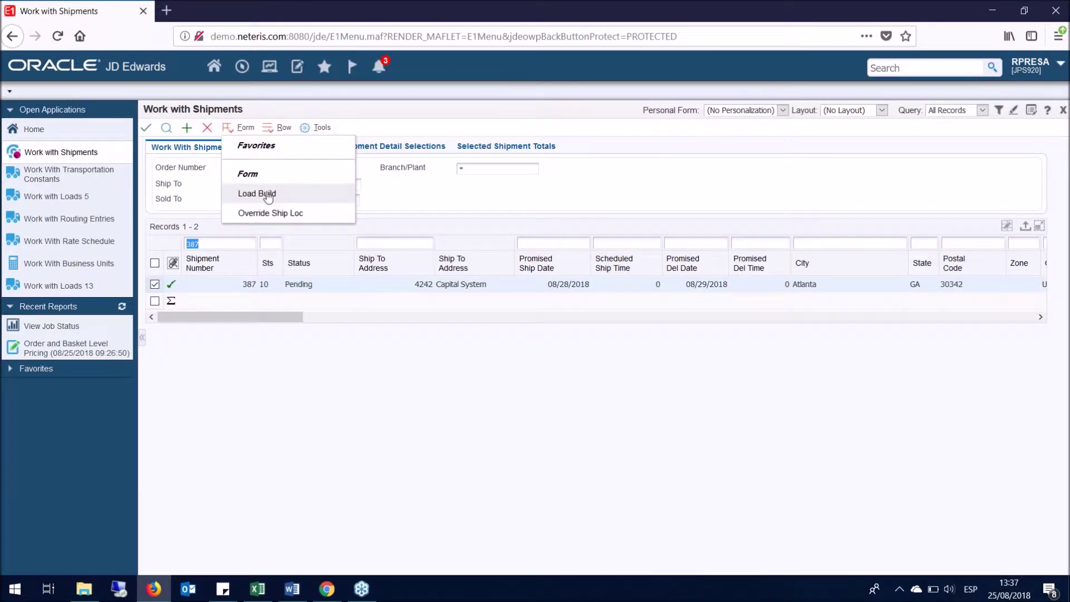
pyautogui.click(318, 199)
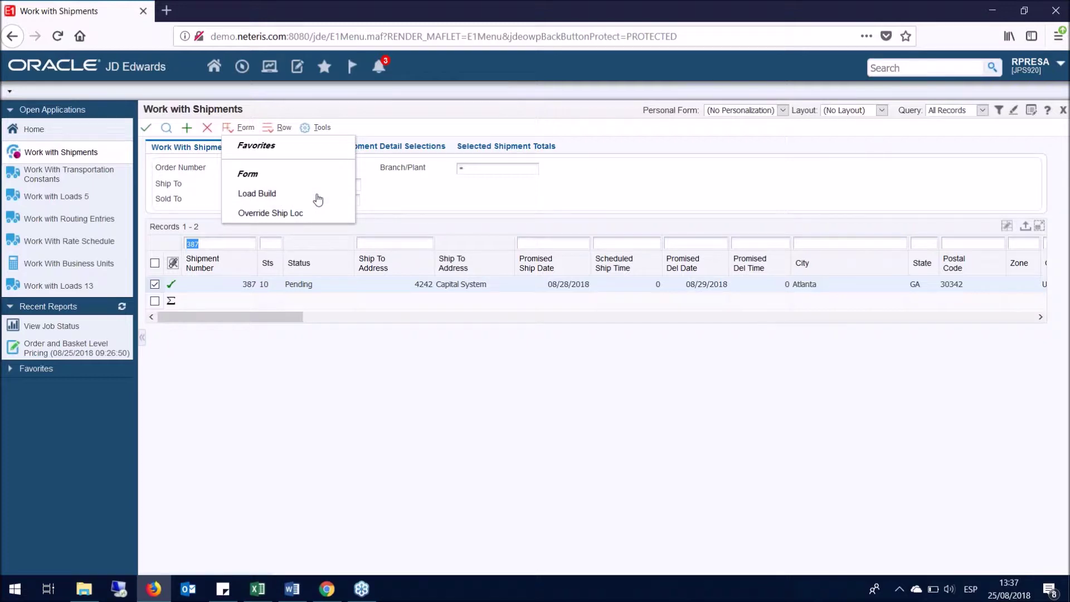
pyautogui.click(318, 199)
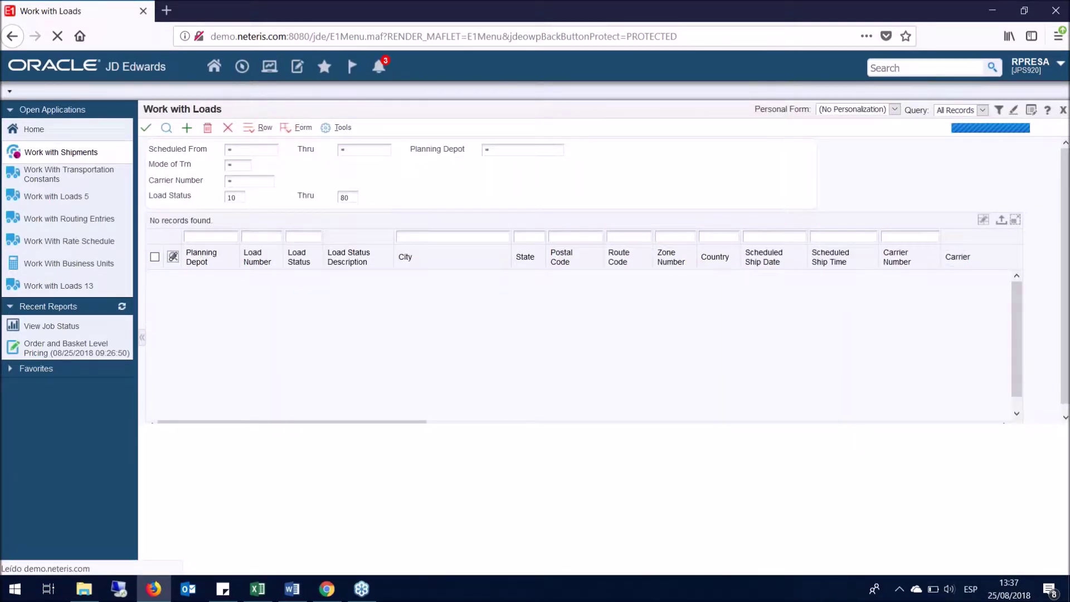
pyautogui.click(187, 128)
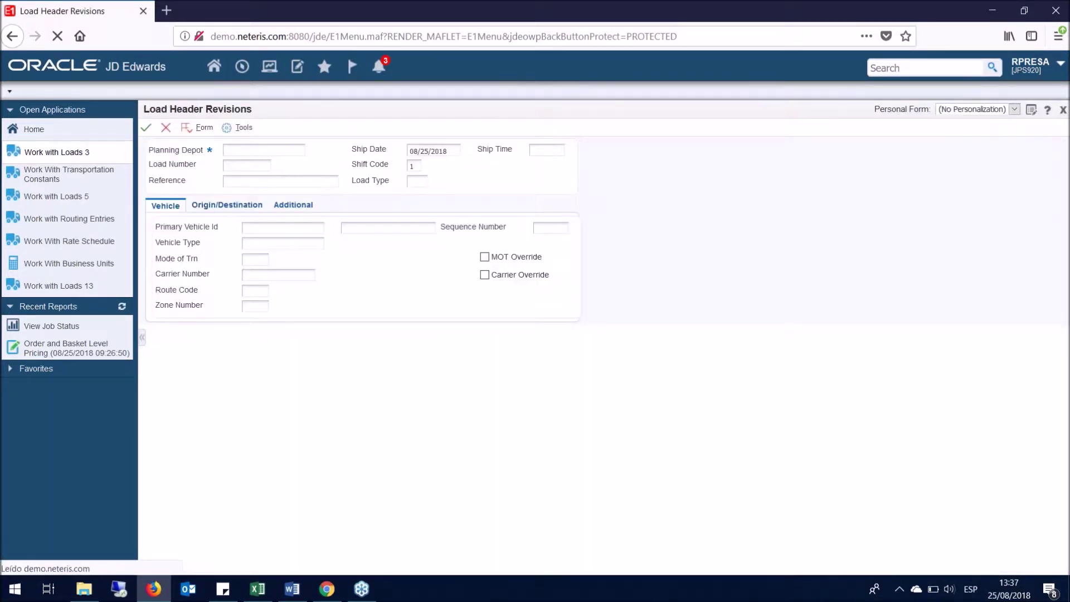
pyautogui.write('30')
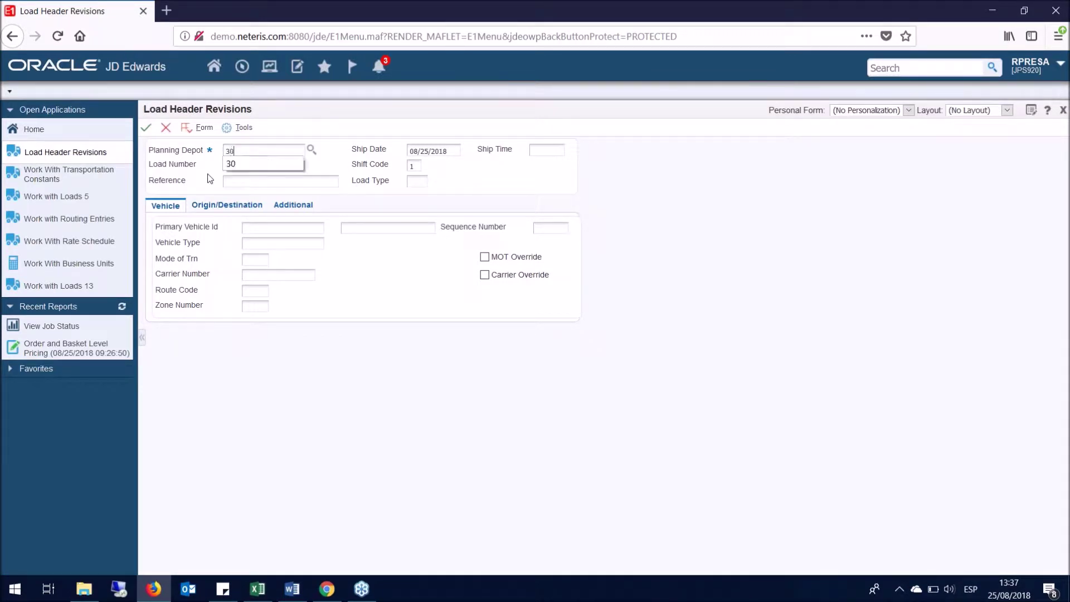
pyautogui.click(265, 242)
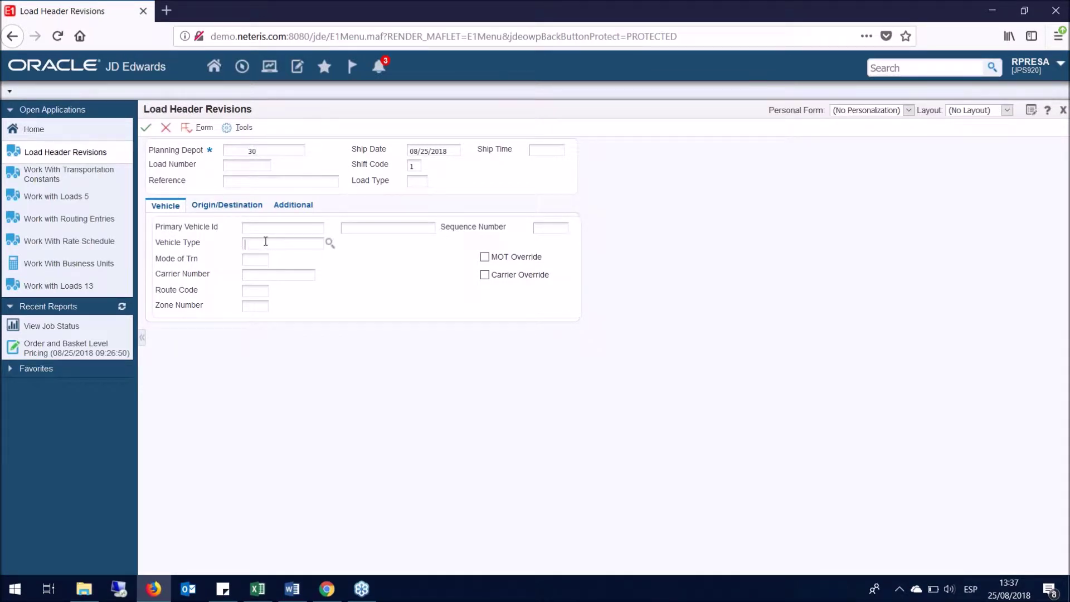
pyautogui.write('s100')
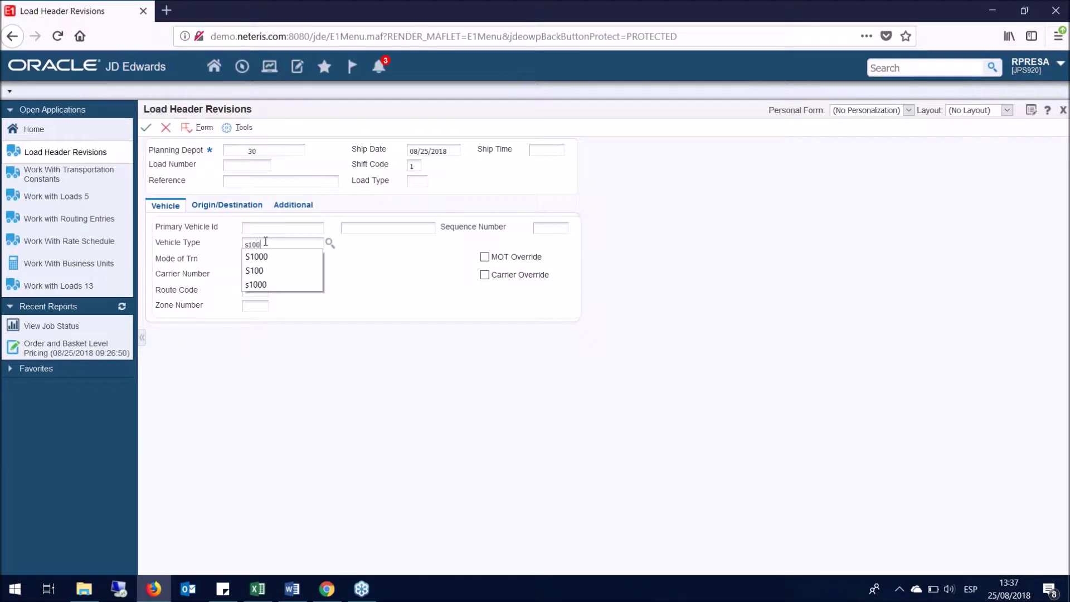
pyautogui.press('Down')
pyautogui.press('Tab')
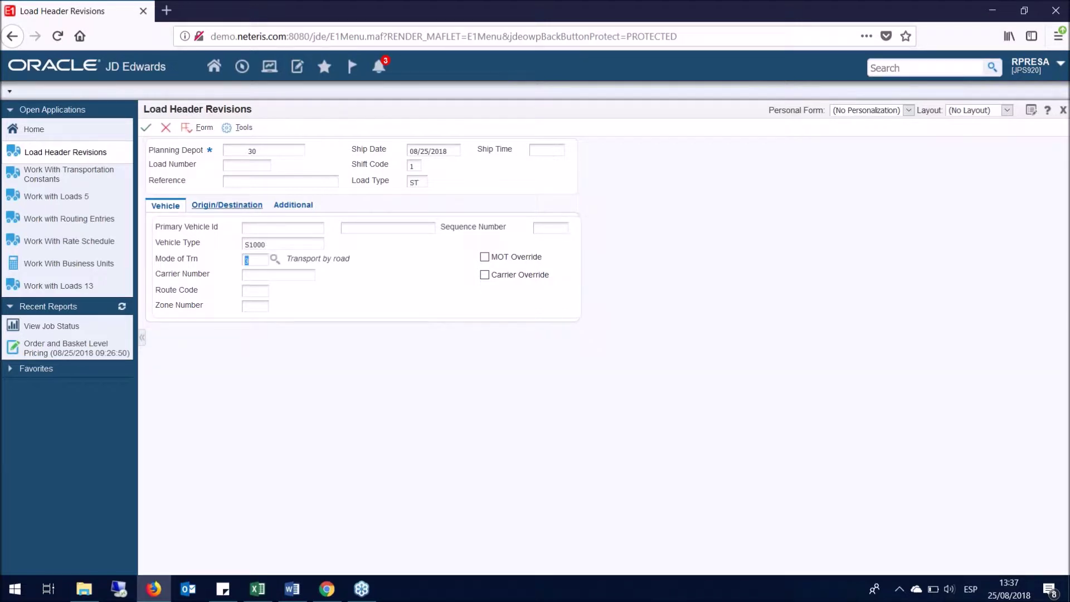
pyautogui.click(148, 131)
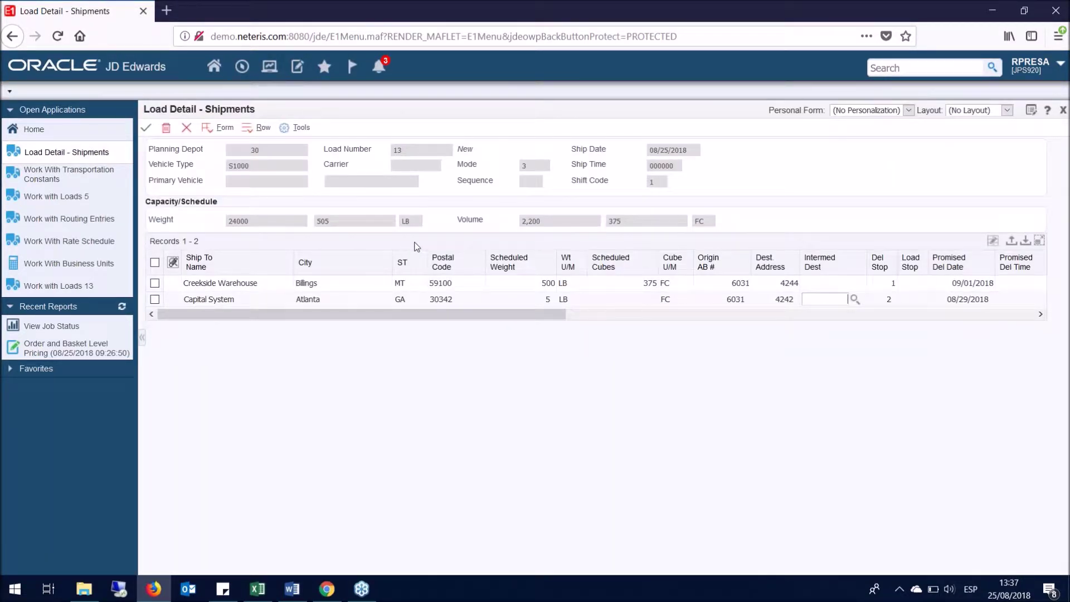
# Look up address 3005 (Technology Systems) and set it as the intermediate destination of the Capital System shipment in Atlanta.
pyautogui.click(412, 279)
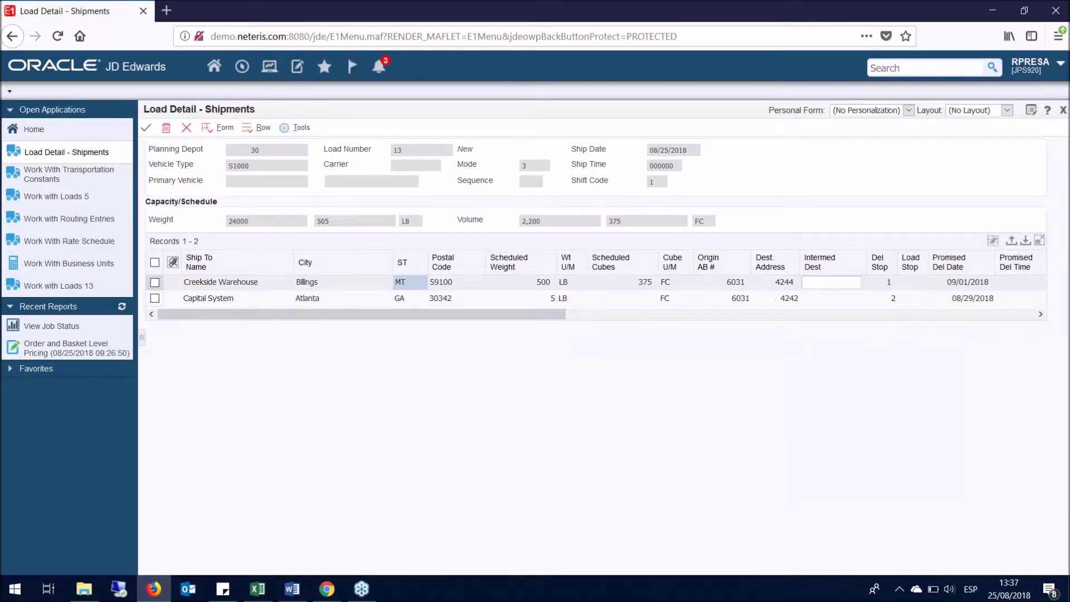
pyautogui.click(409, 299)
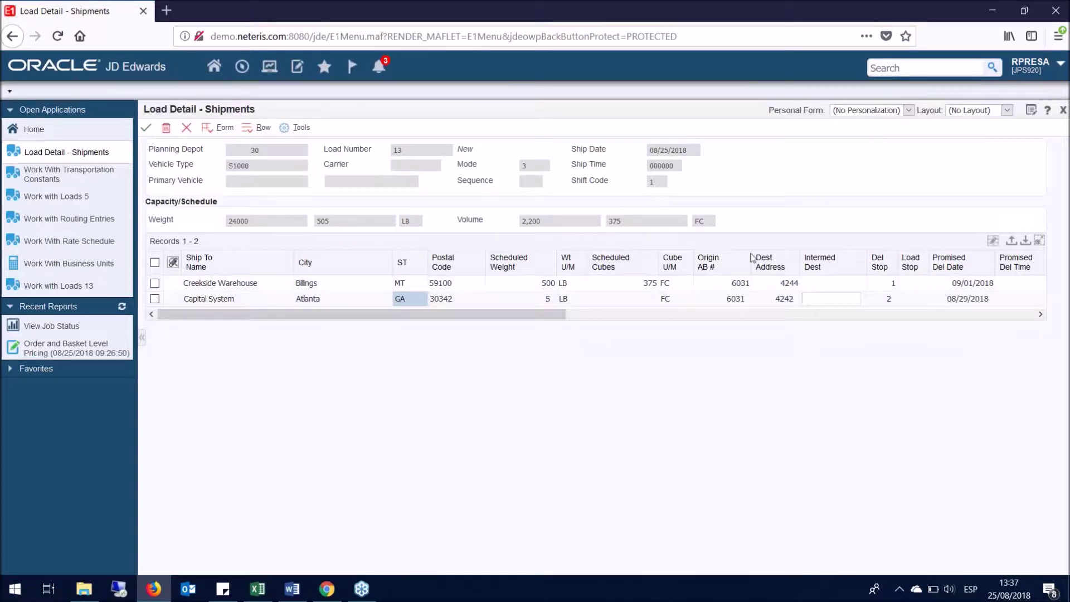
pyautogui.click(834, 298)
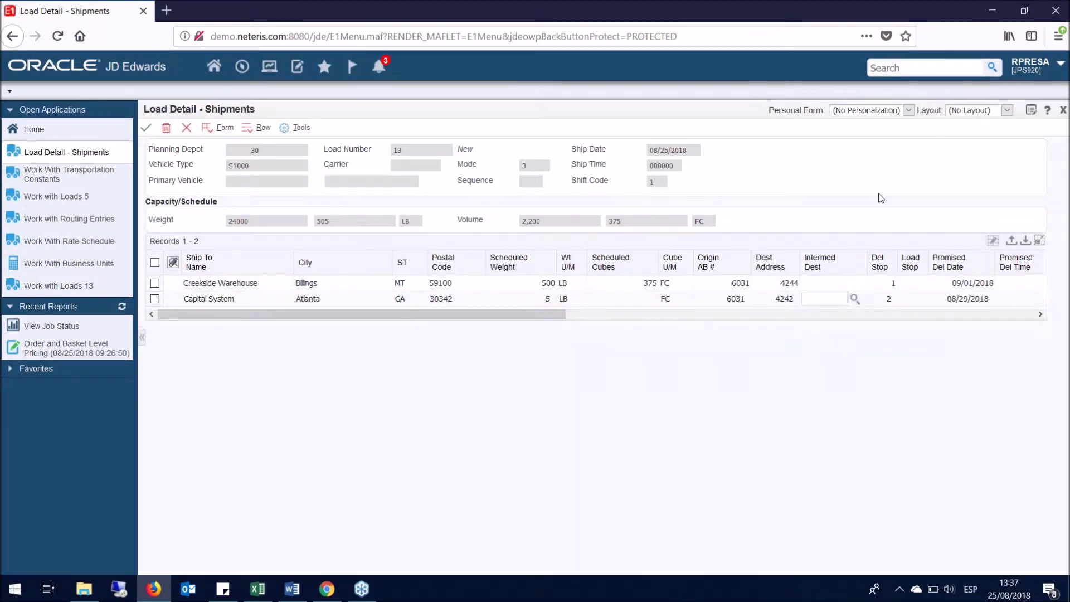
pyautogui.click(859, 303)
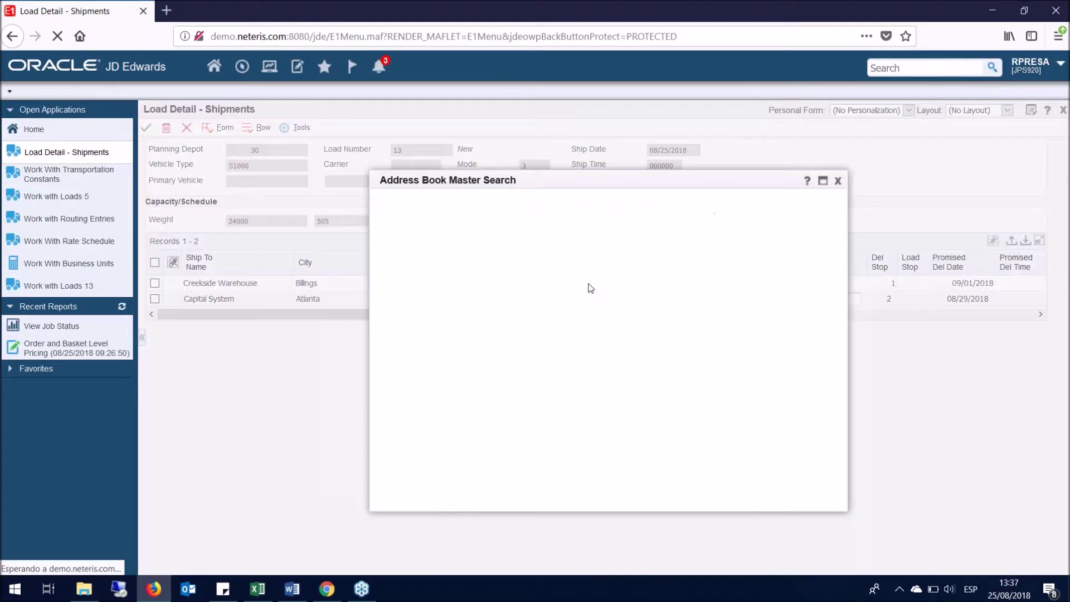
pyautogui.click(442, 273)
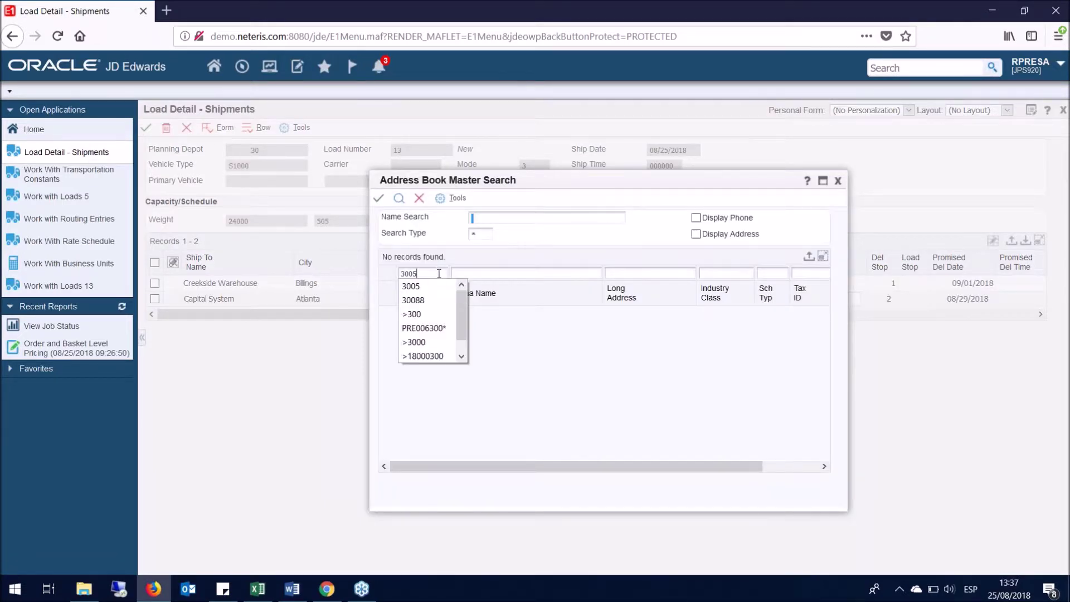
pyautogui.click(413, 283)
pyautogui.press('Return')
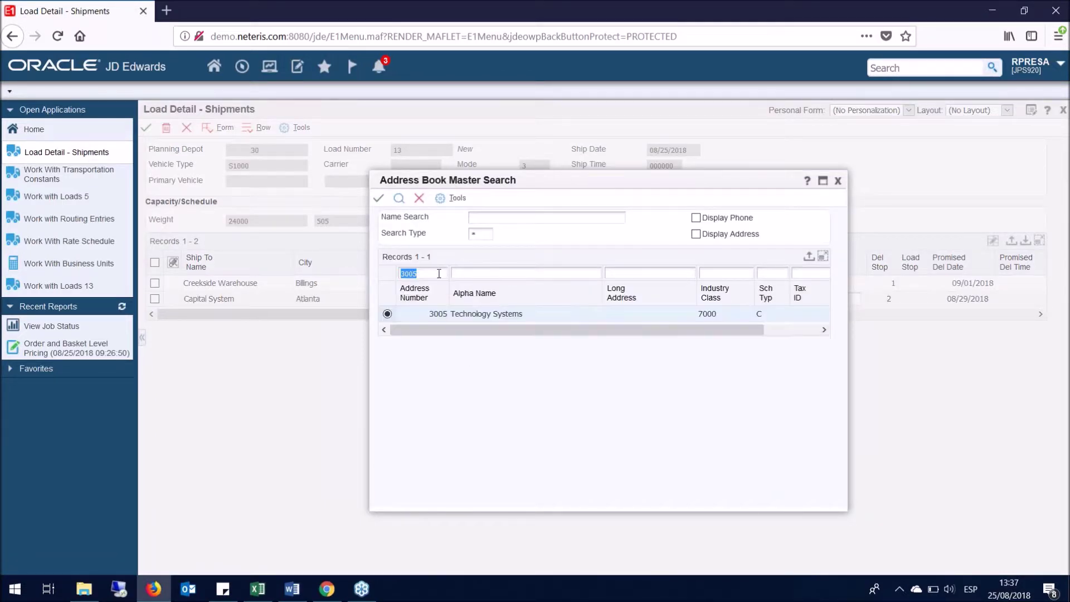
pyautogui.click(379, 198)
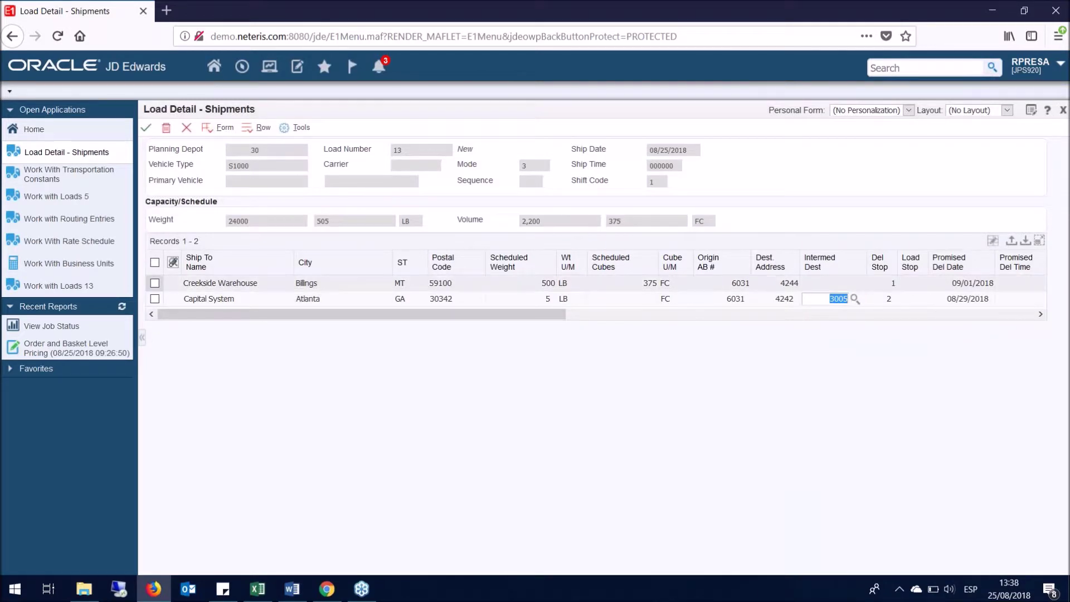
# Save the new load with its two shipments.
pyautogui.click(320, 319)
pyautogui.moveTo(340, 319)
pyautogui.mouseDown()
pyautogui.moveTo(680, 321)
pyautogui.moveTo(320, 321)
pyautogui.mouseUp()
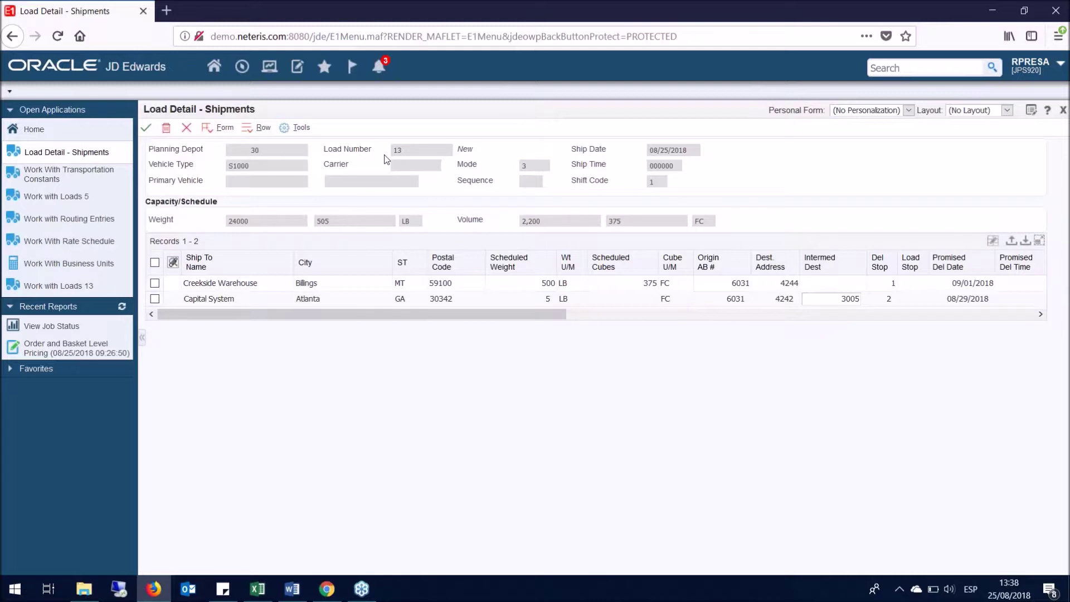
pyautogui.moveTo(406, 149); pyautogui.dragTo(373, 159)
pyautogui.click(145, 131)
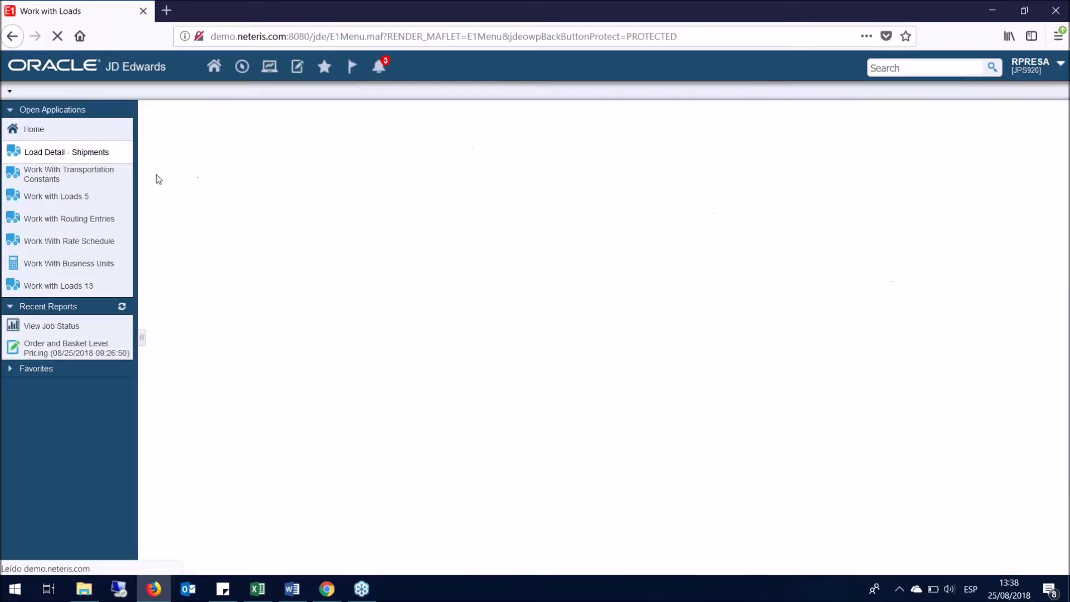
# Search the loads for load number 13 at planning depot 30.
pyautogui.click(258, 237)
pyautogui.write('13')
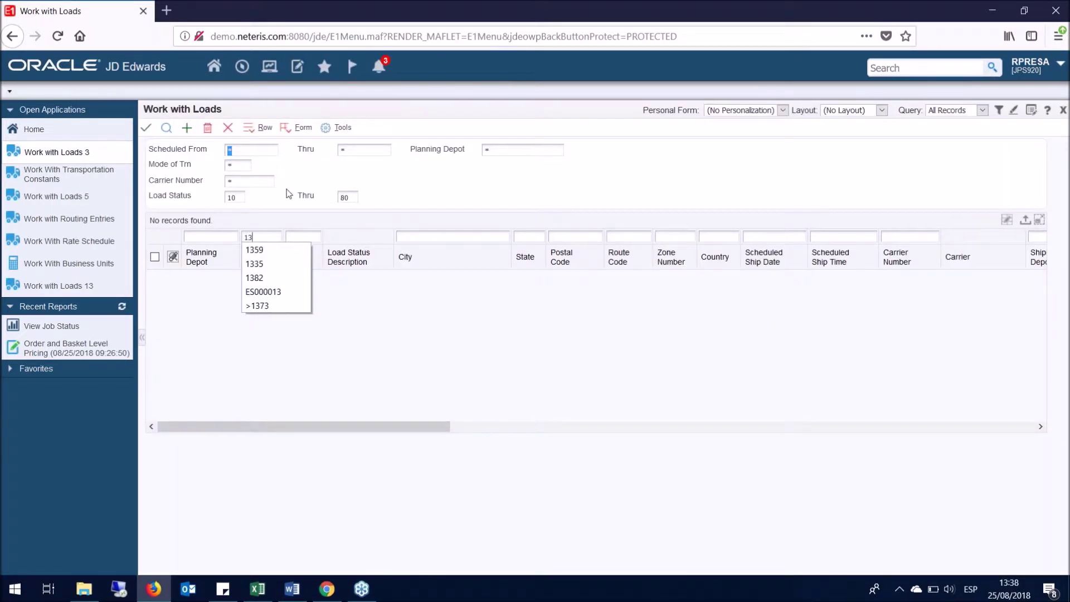
pyautogui.press('Return')
pyautogui.click(501, 148)
pyautogui.write('30')
pyautogui.click(166, 127)
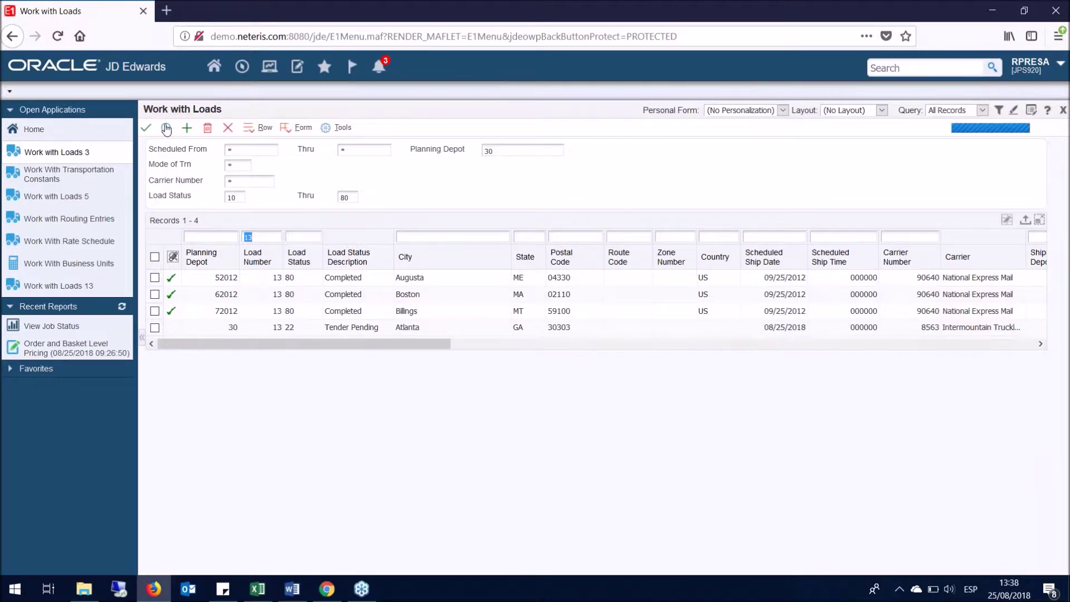
# Open the shipment detail of load 13 and bring up its load stop sequence to review the origin stop.
pyautogui.click(155, 277)
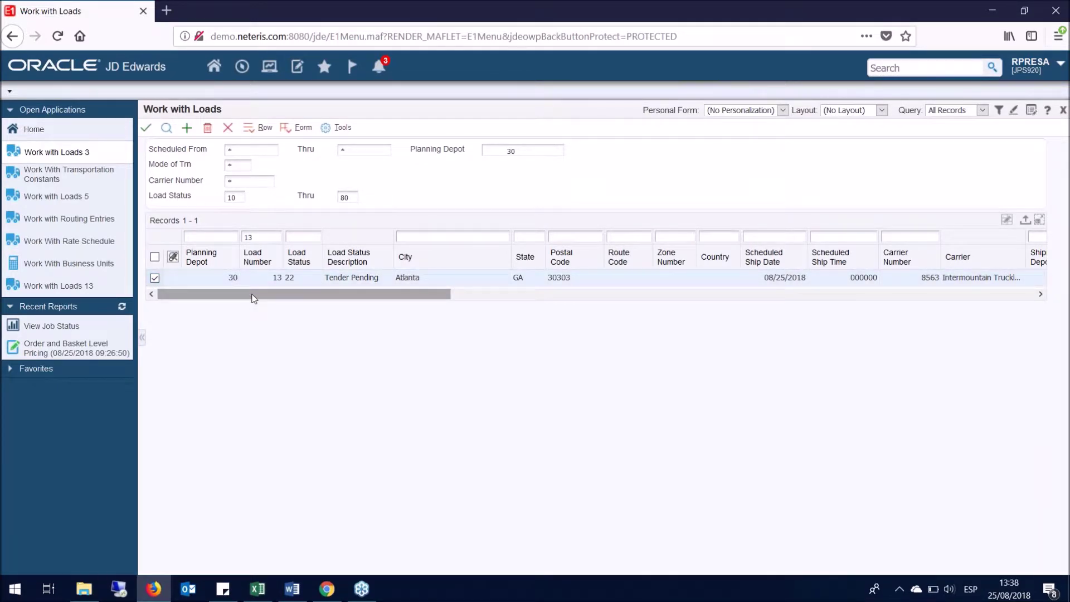
pyautogui.click(146, 129)
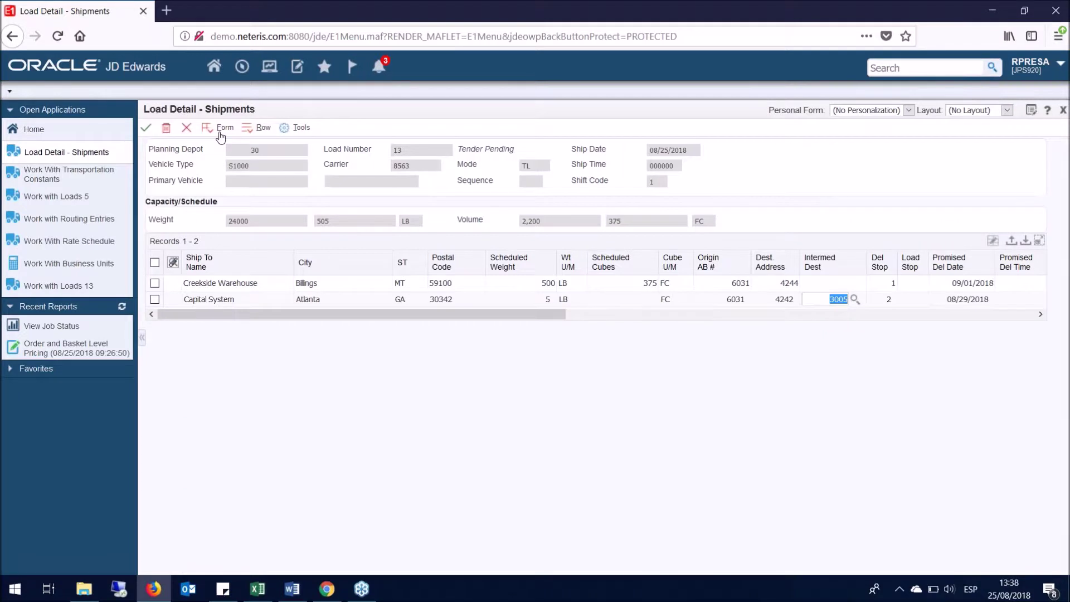
pyautogui.click(221, 131)
pyautogui.click(288, 290)
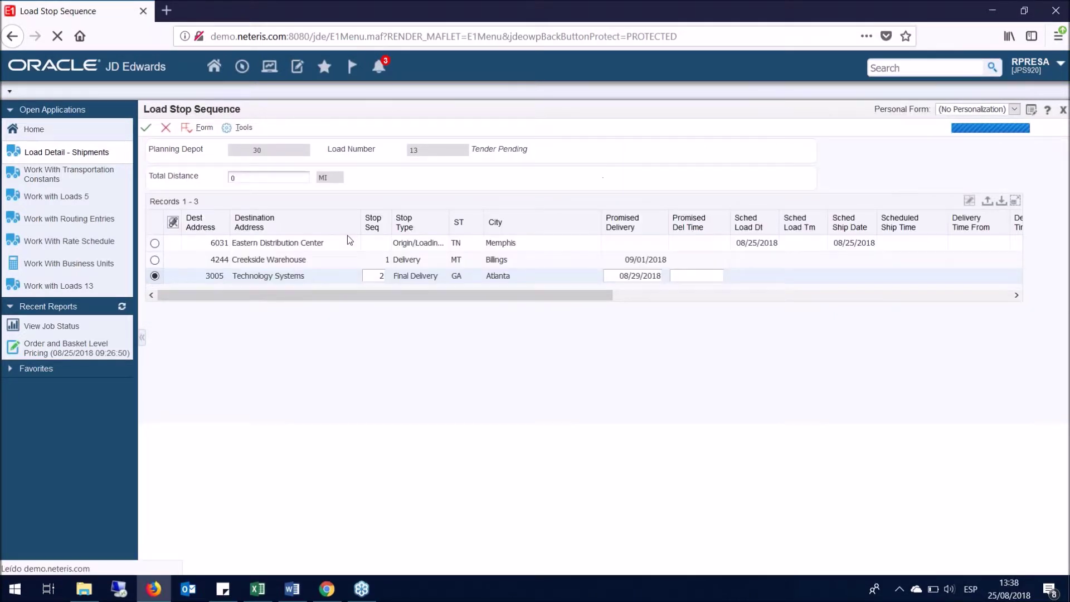
pyautogui.click(349, 243)
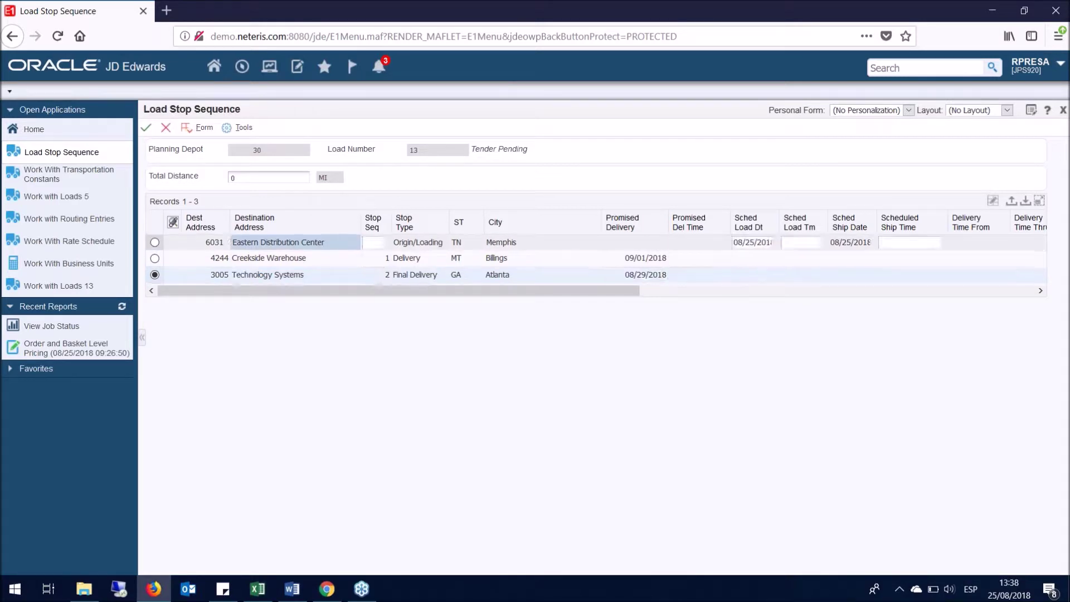
# Review the Creekside Warehouse and Technology Systems delivery stops, and return to the load's shipment detail.
pyautogui.click(333, 260)
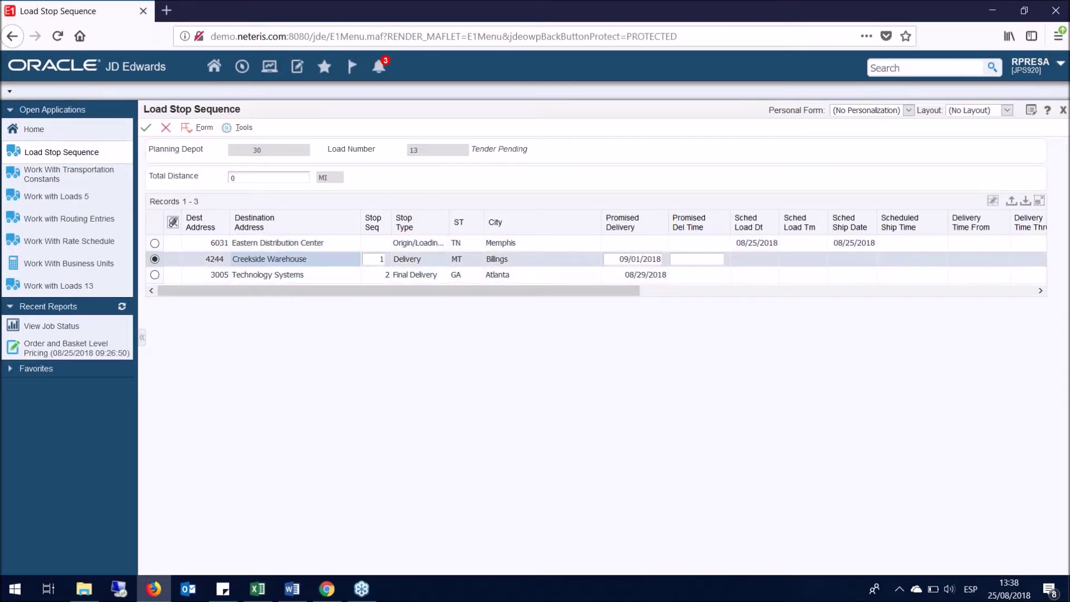
pyautogui.click(328, 276)
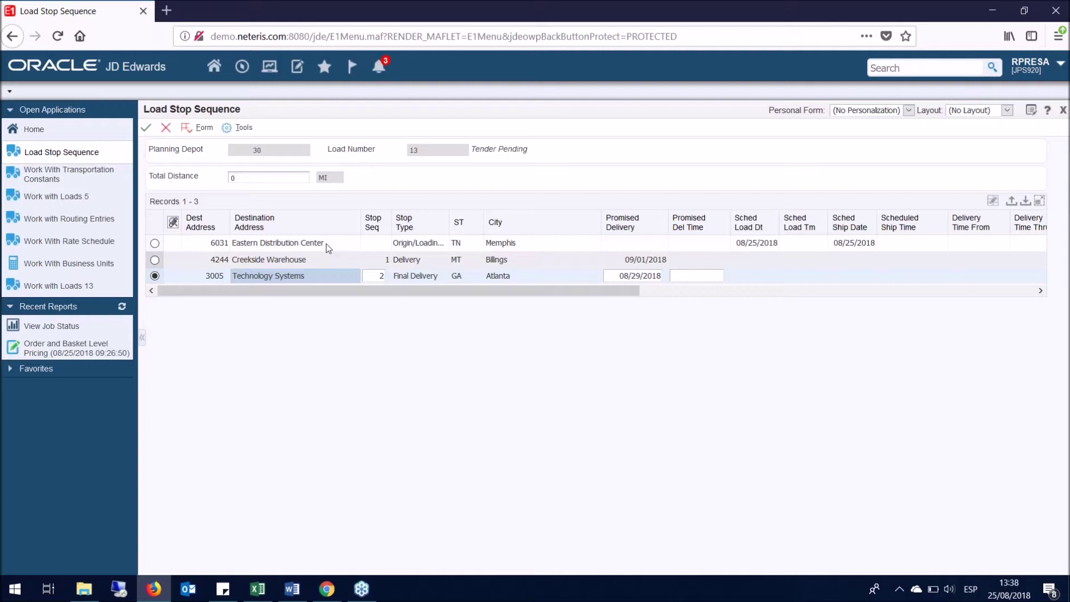
pyautogui.click(146, 130)
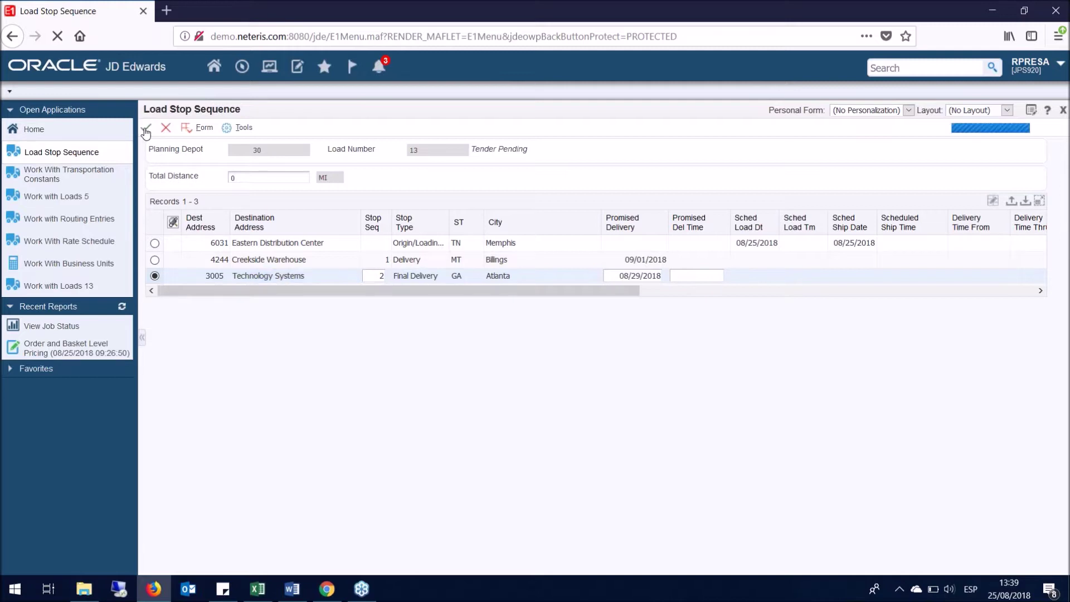
pyautogui.click(146, 130)
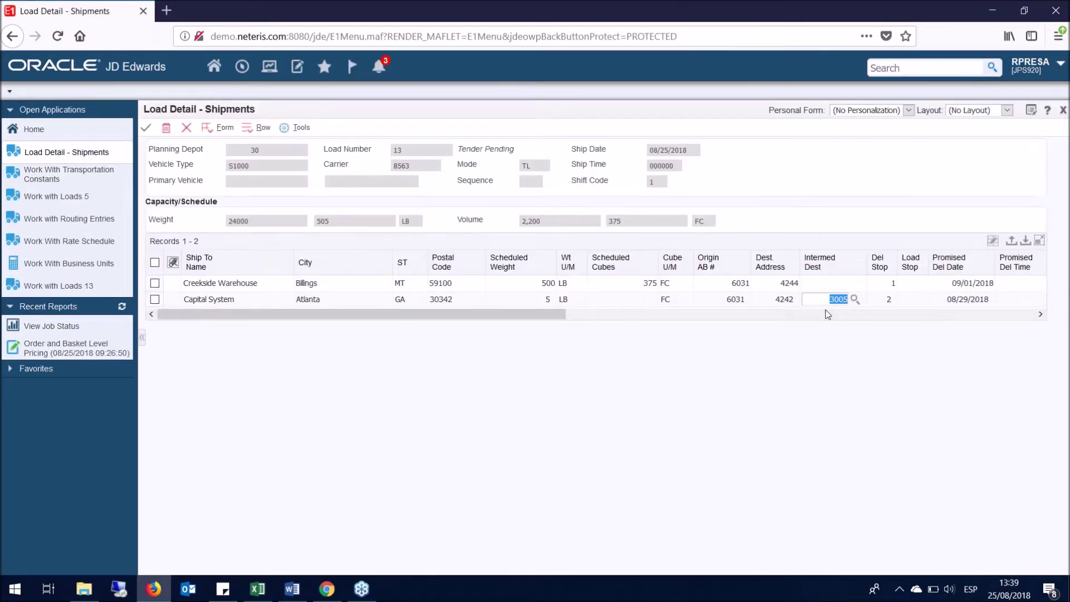
# Set the intermediate destination of the Creekside Warehouse shipment in Billings to 3005 and bring up the load's stop sequence.
pyautogui.press('Up')
pyautogui.write('3005')
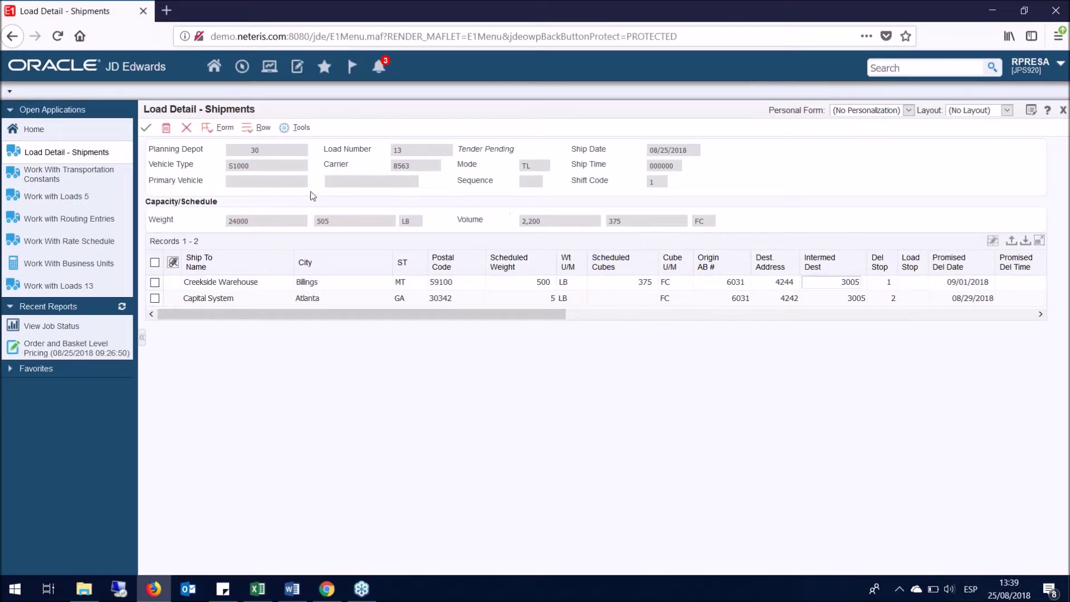
pyautogui.click(218, 133)
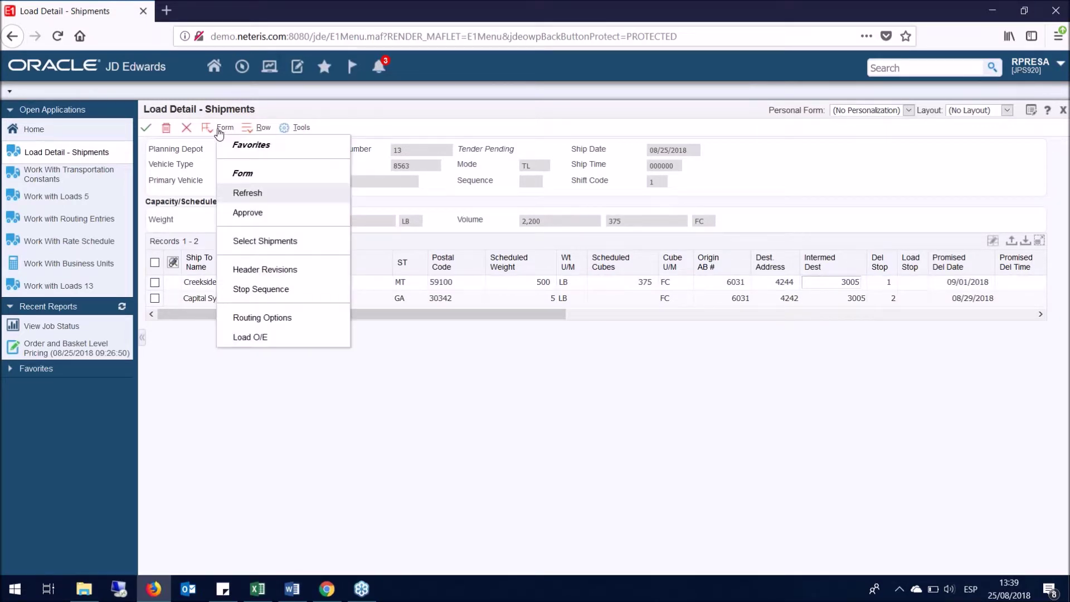
pyautogui.click(274, 287)
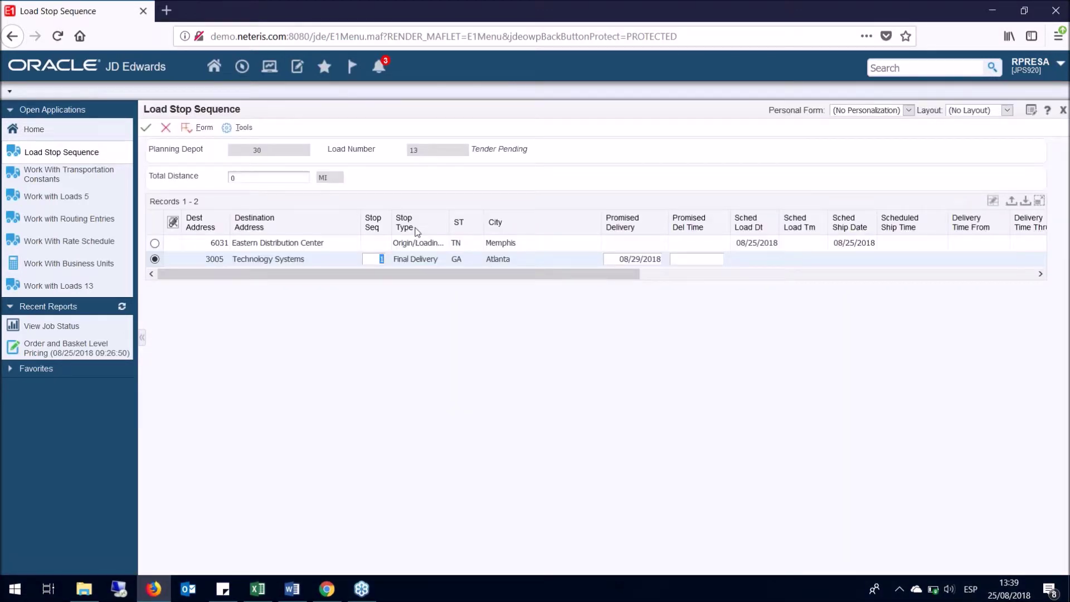
# Check the Eastern Distribution Center and Technology Systems stops, and save the load's stop sequence and shipment detail.
pyautogui.click(207, 243)
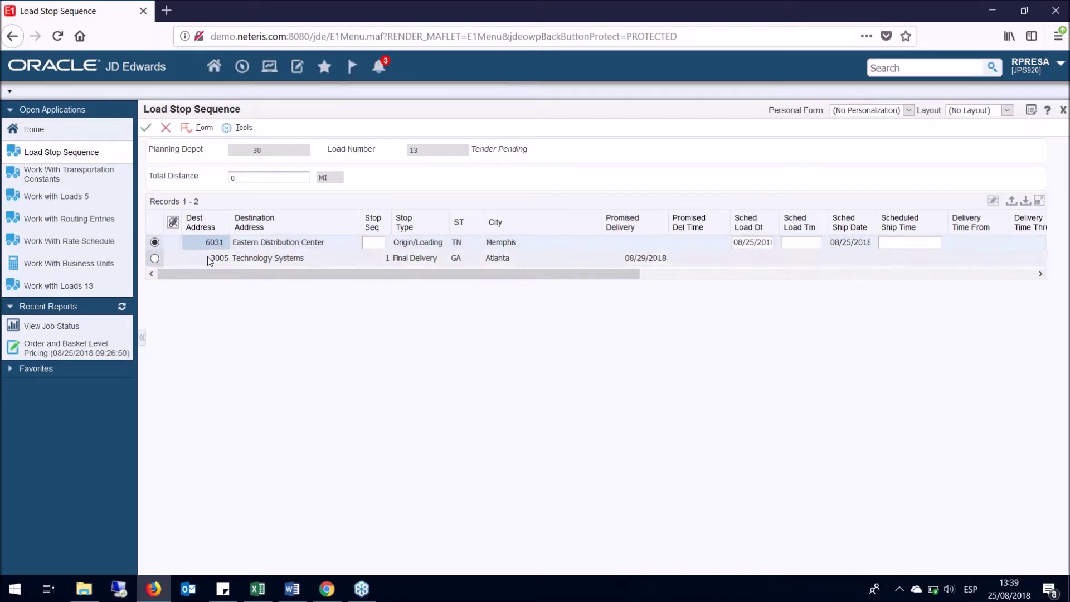
pyautogui.click(209, 258)
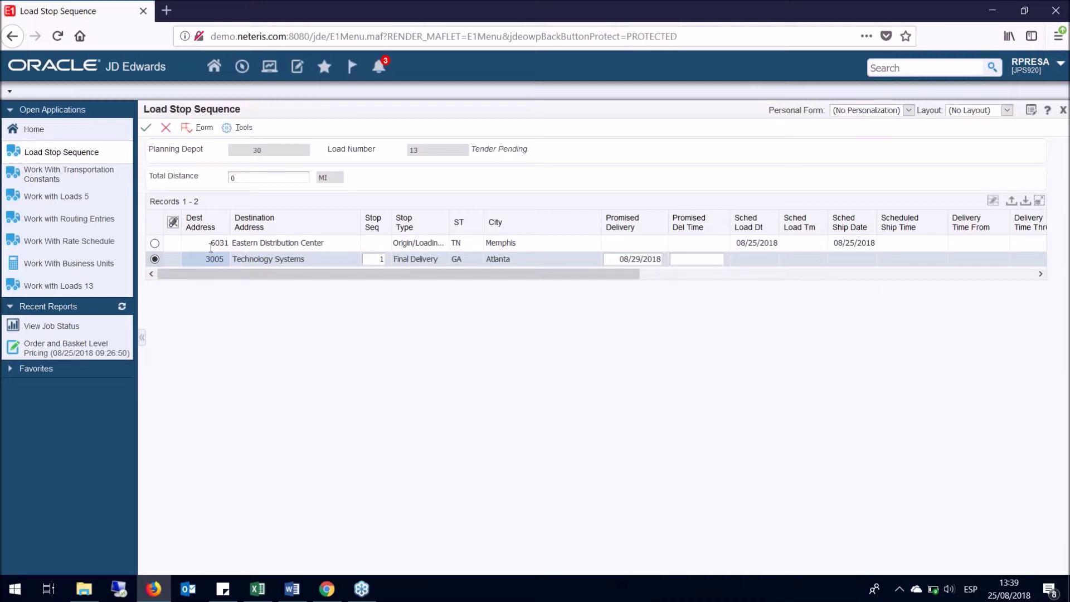
pyautogui.click(146, 129)
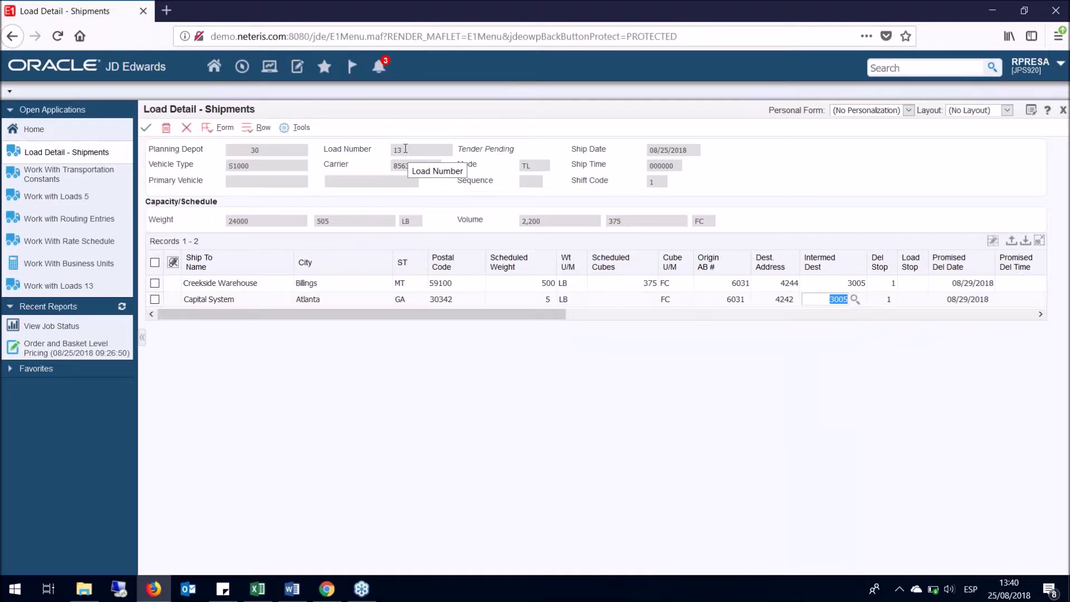
pyautogui.click(145, 129)
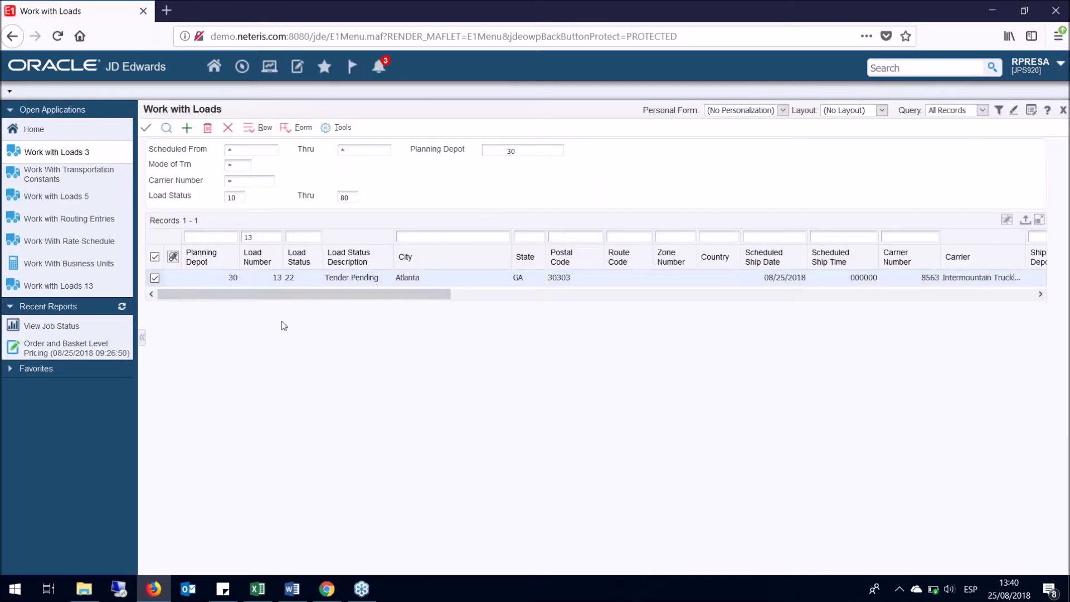
# Refresh the list of loads and review the routing options of load 13.
pyautogui.click(166, 128)
pyautogui.click(262, 128)
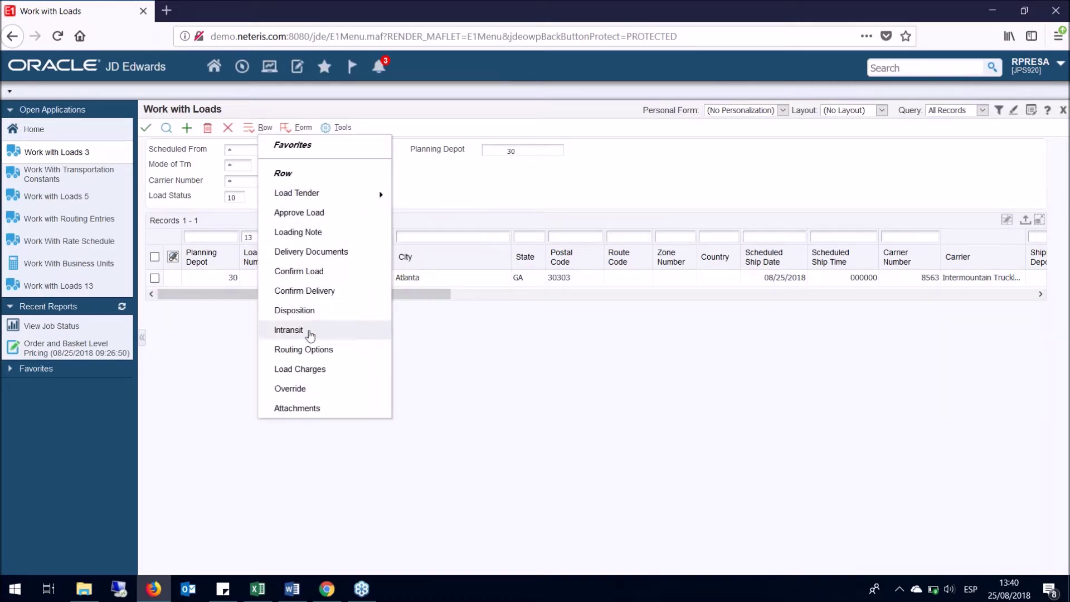
pyautogui.click(303, 350)
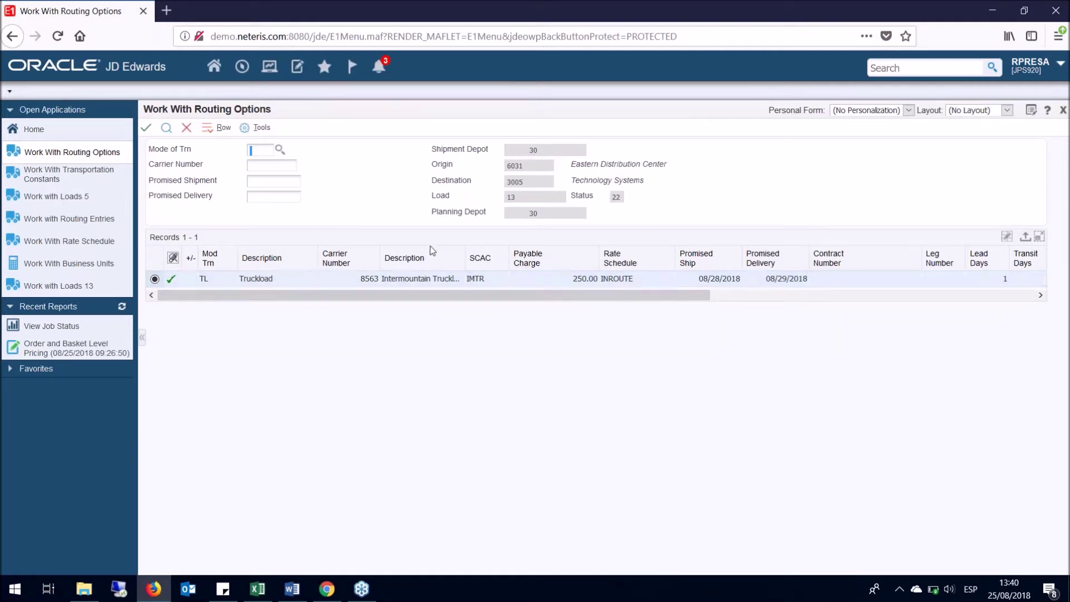
pyautogui.click(146, 128)
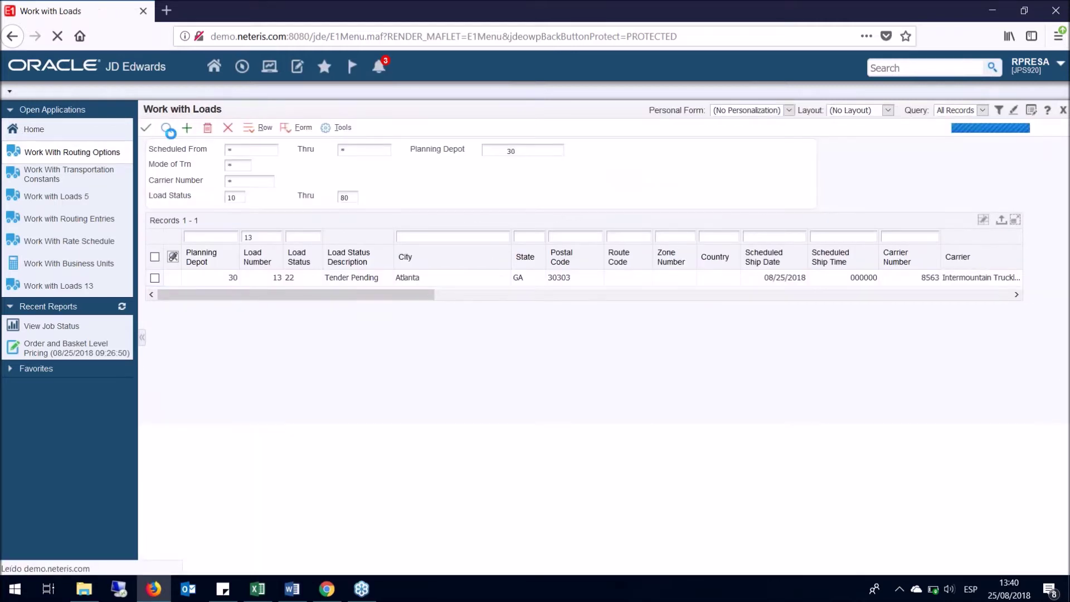
# Approve load 13 and refresh the list of loads.
pyautogui.click(155, 278)
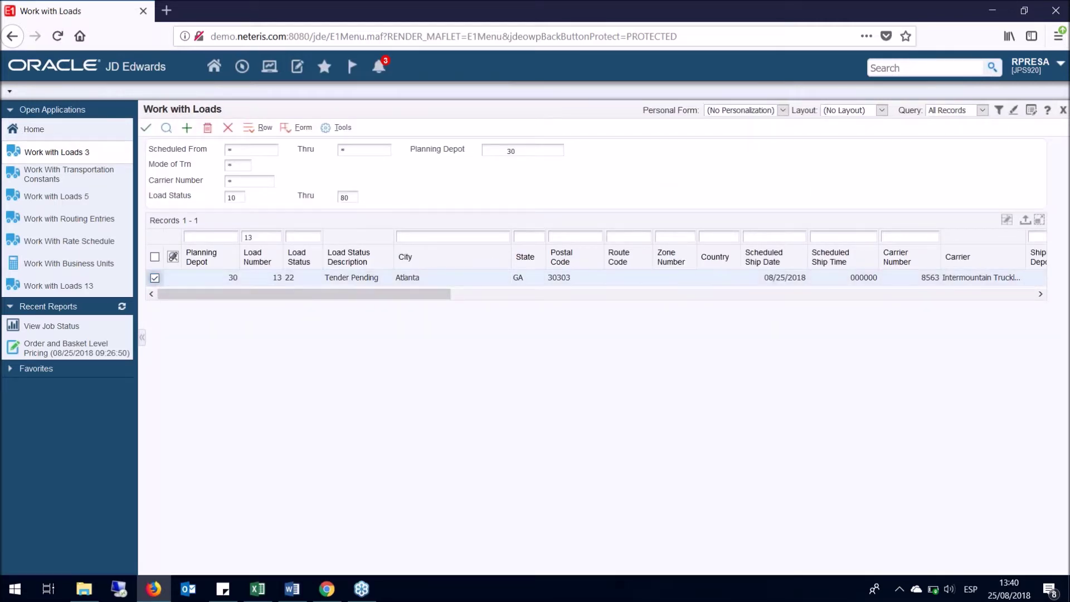
pyautogui.click(256, 131)
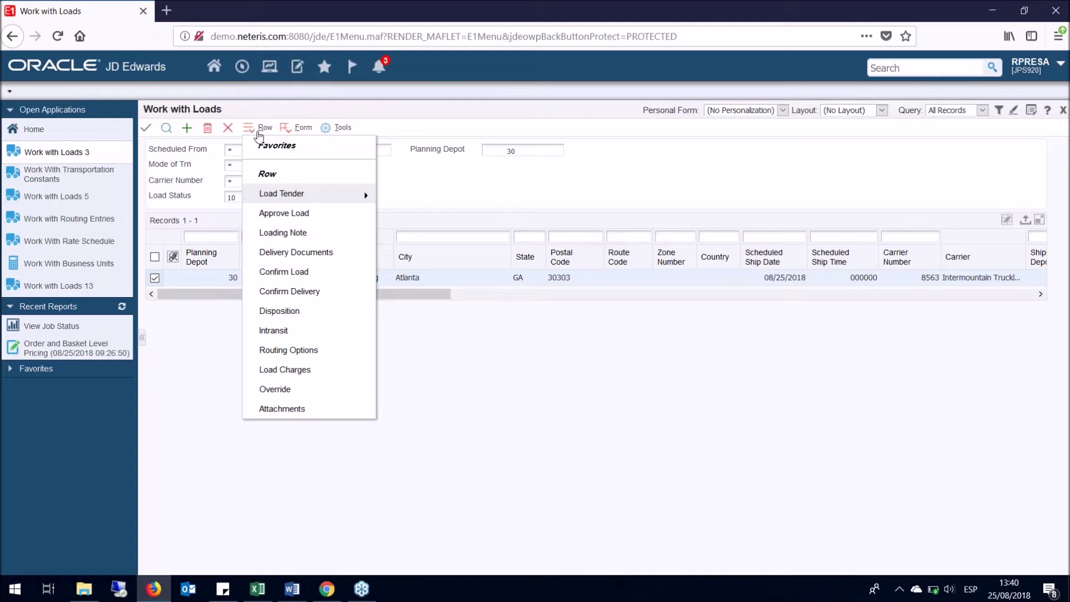
pyautogui.click(306, 220)
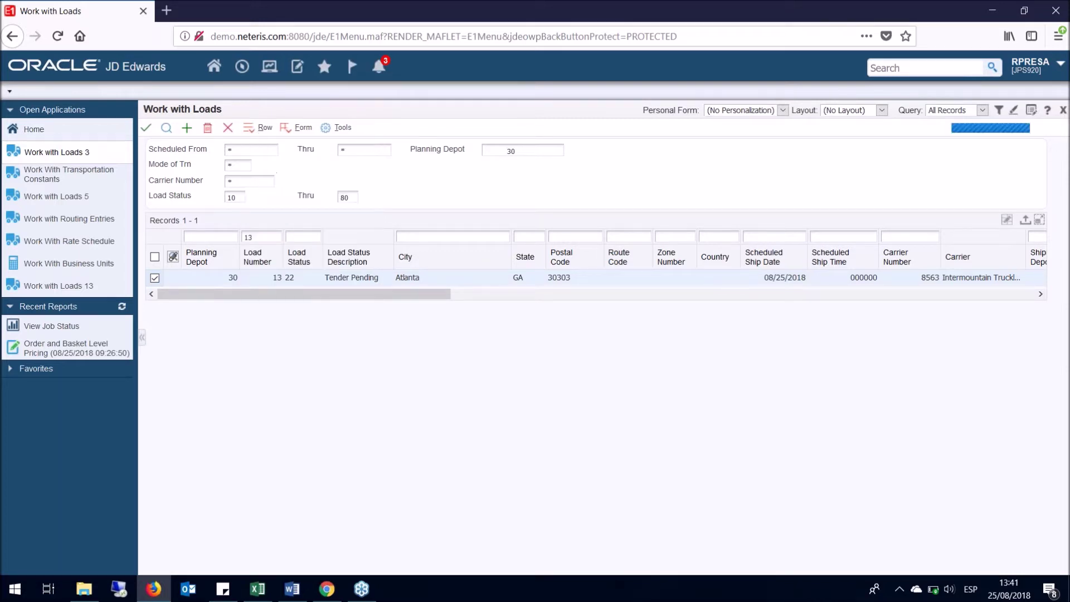
pyautogui.click(166, 129)
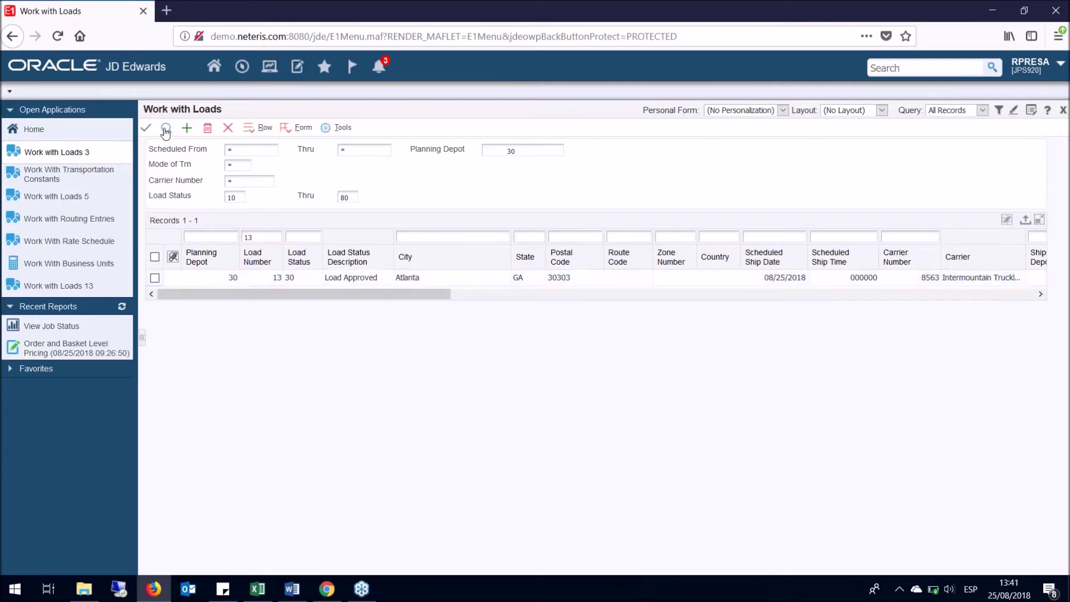
# Return to the shipments, search again for shipment 387, and examine the load number, origin and destination addresses of its routing steps.
pyautogui.click(228, 129)
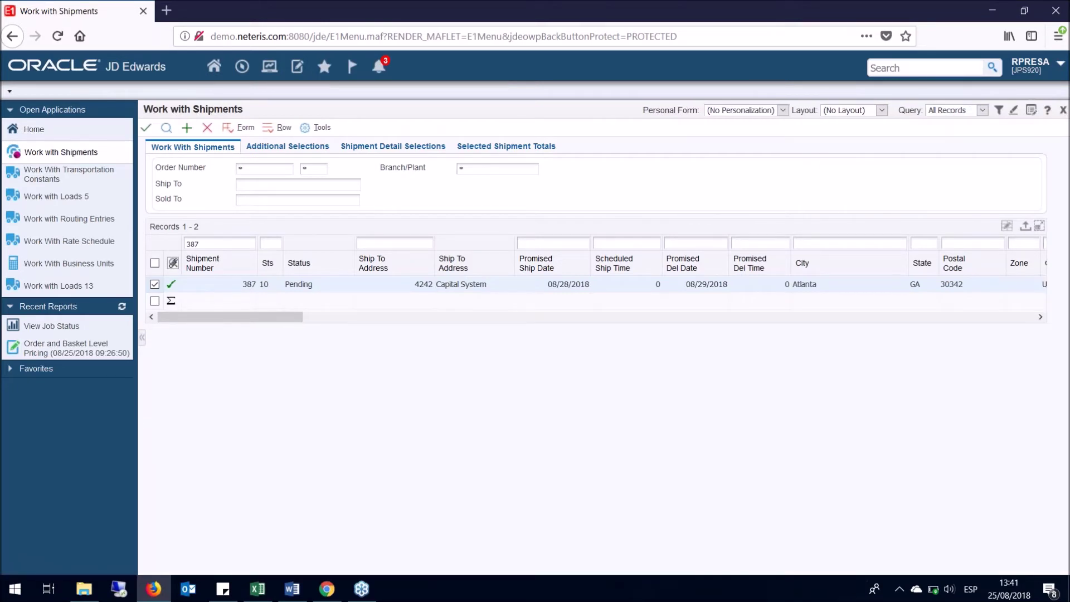
pyautogui.click(165, 128)
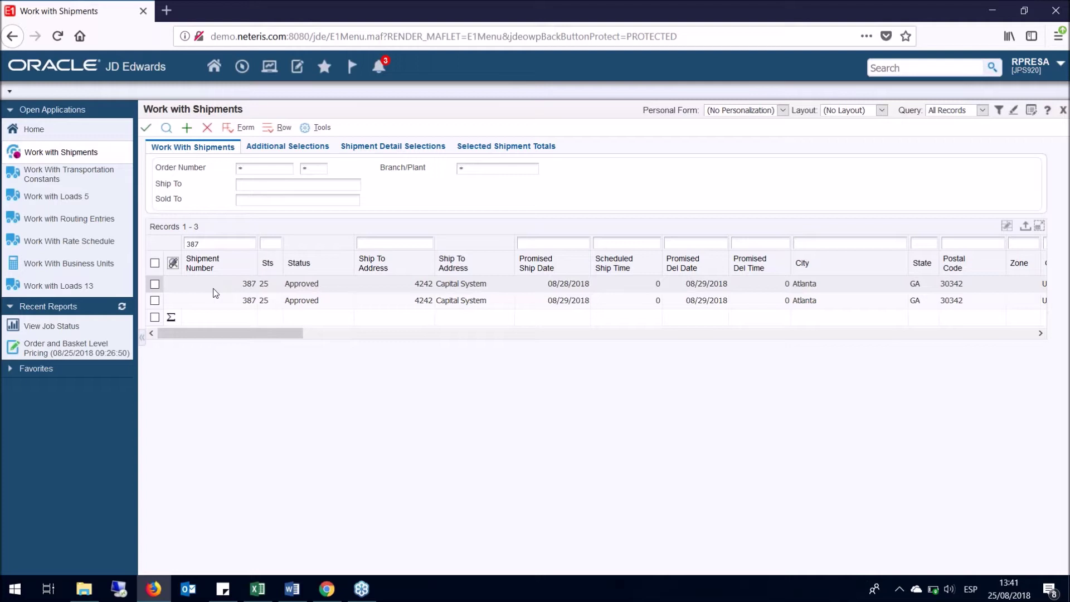
pyautogui.click(155, 283)
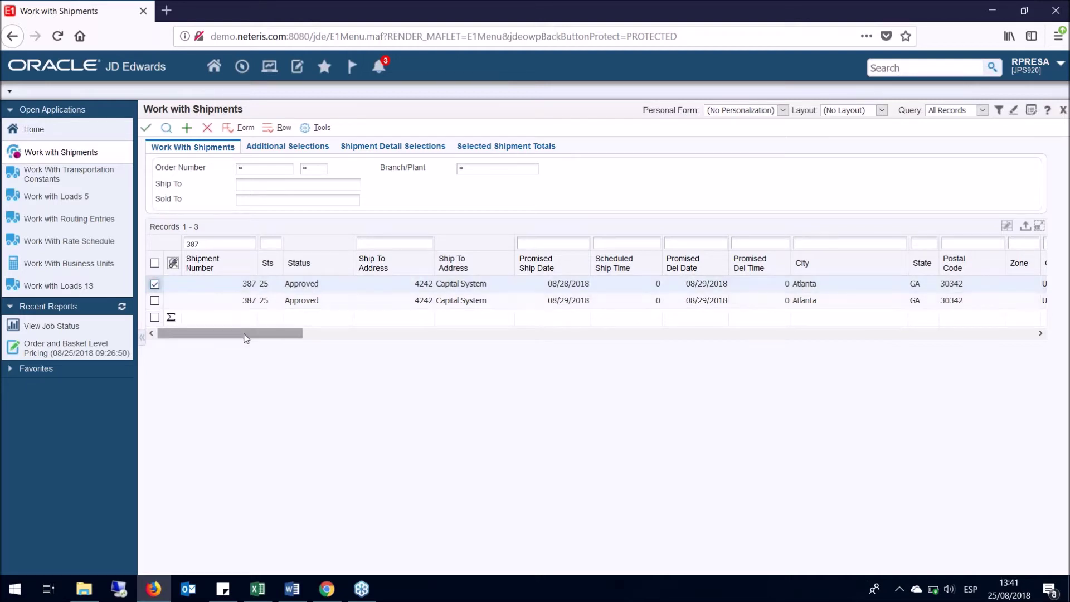
pyautogui.moveTo(255, 339); pyautogui.dragTo(581, 335)
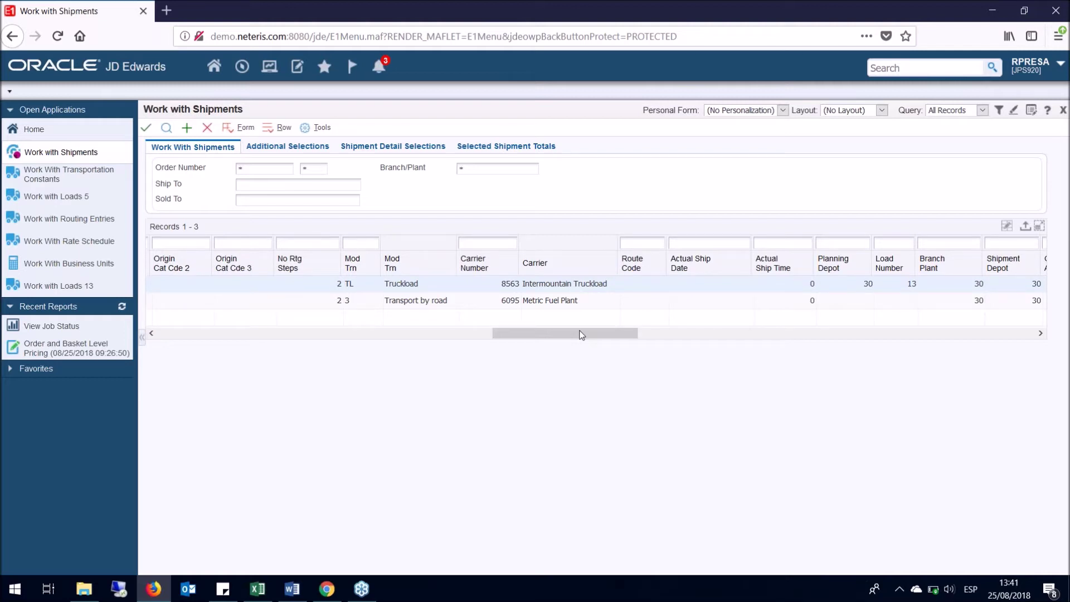
pyautogui.moveTo(558, 338); pyautogui.dragTo(663, 338)
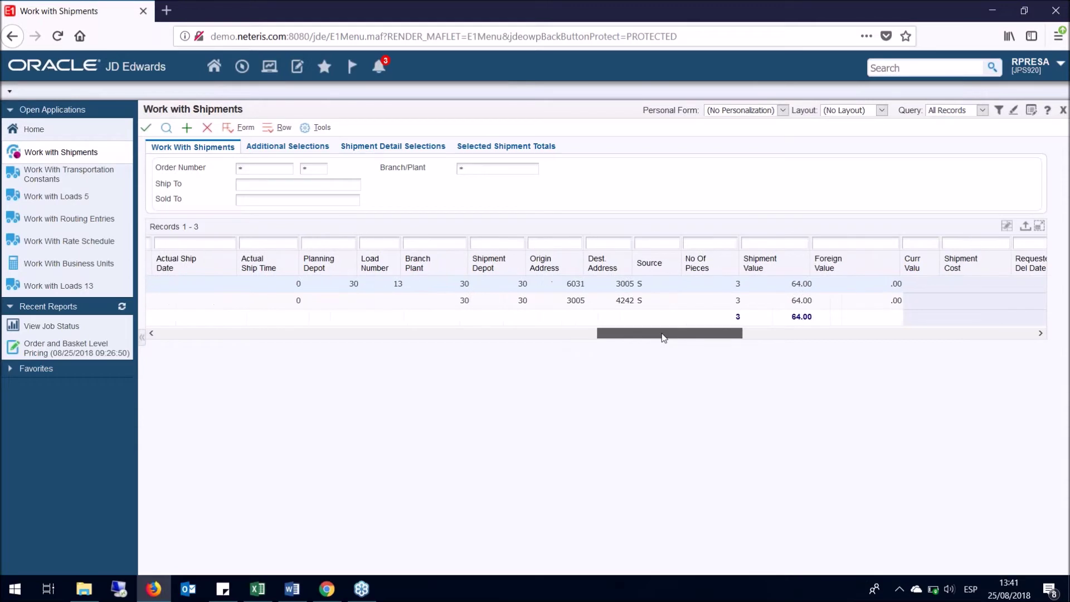
pyautogui.click(548, 283)
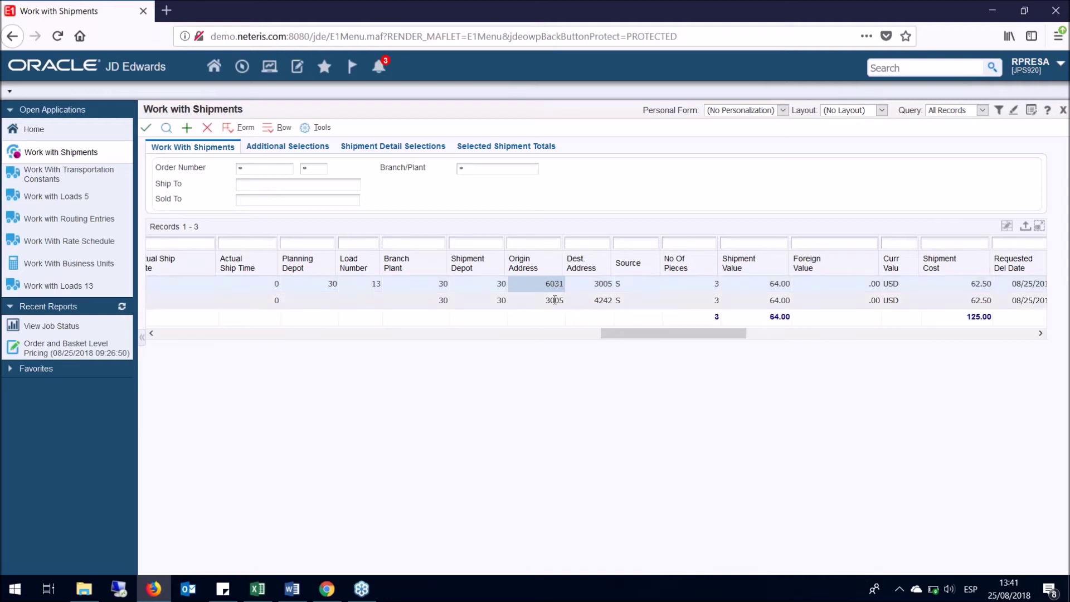
pyautogui.click(602, 301)
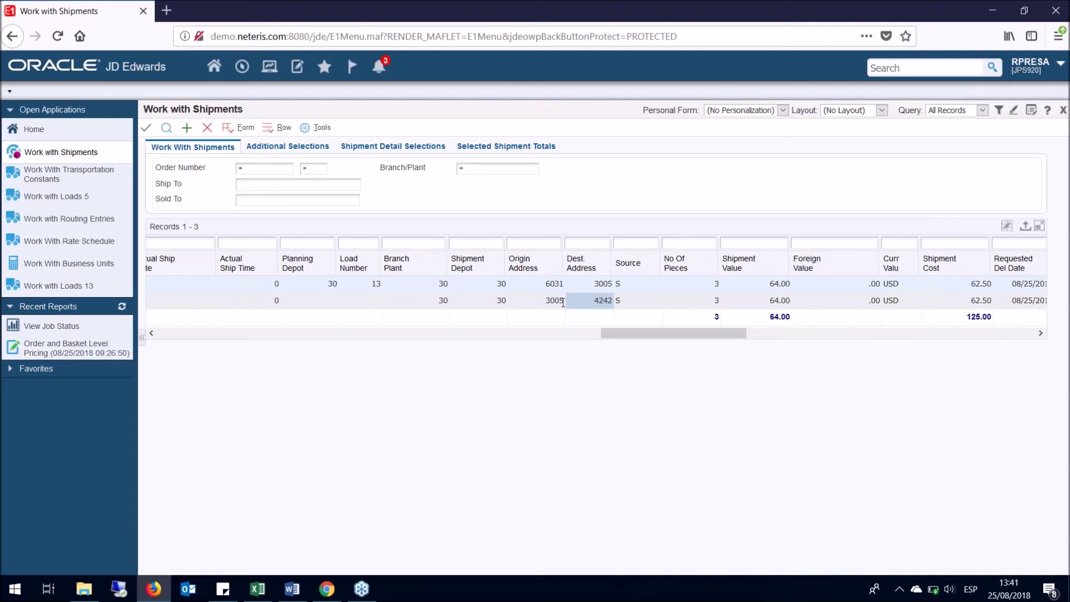
# Review the routing options for the second leg of shipment 387, from Technology Systems to Capital System.
pyautogui.moveTo(607, 335); pyautogui.dragTo(153, 333)
pyautogui.click(155, 301)
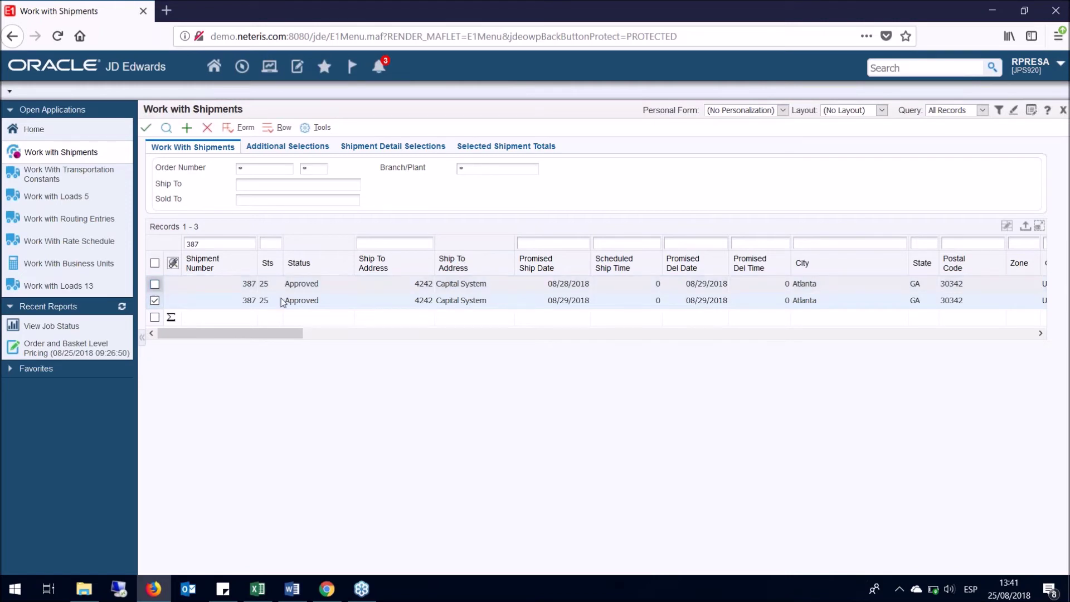
pyautogui.click(279, 127)
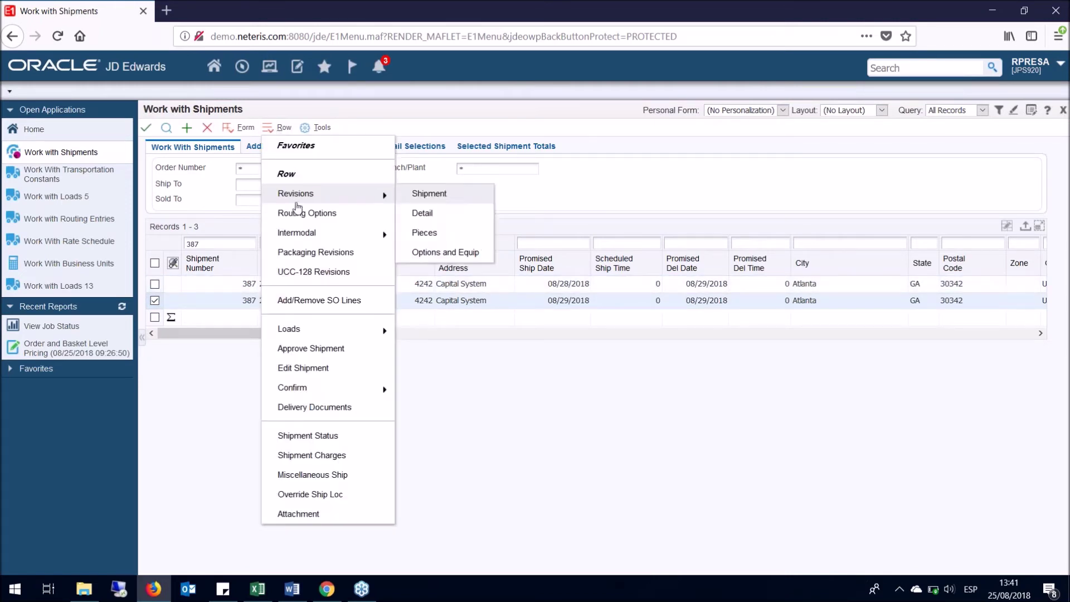
pyautogui.click(299, 215)
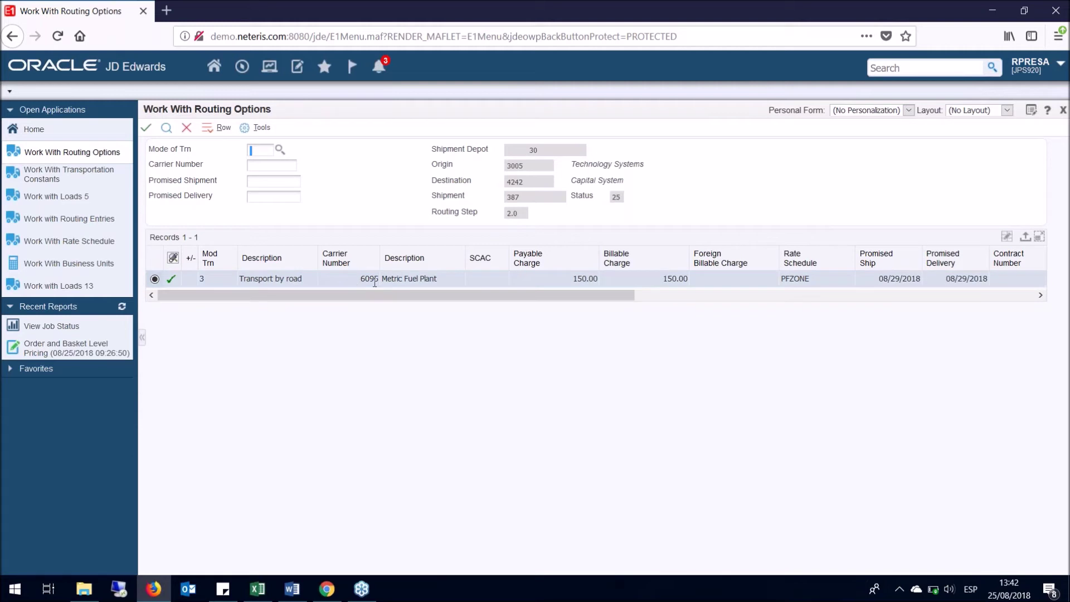
pyautogui.click(146, 133)
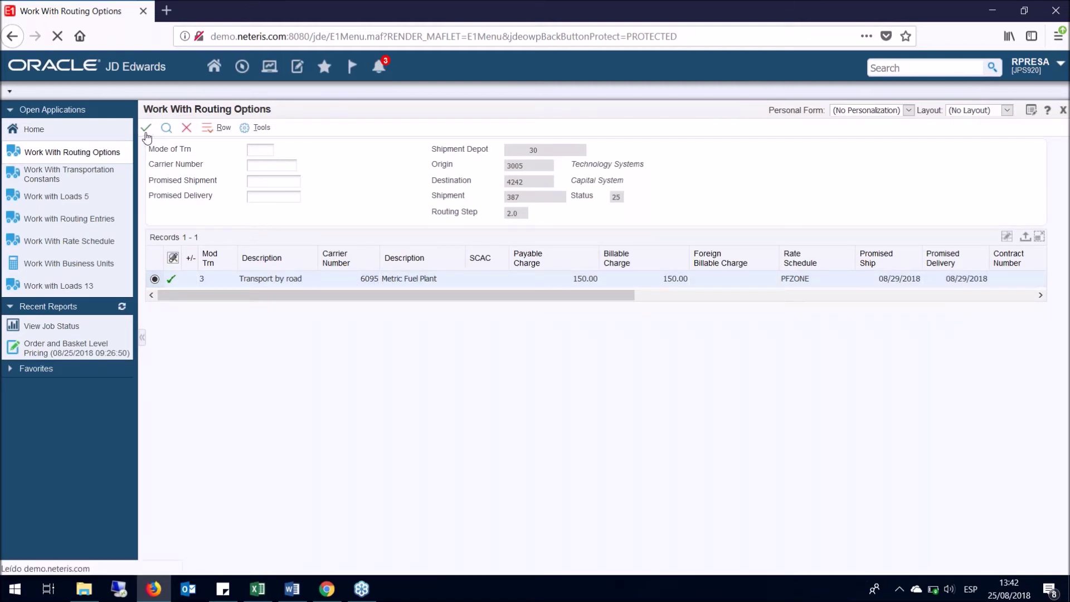